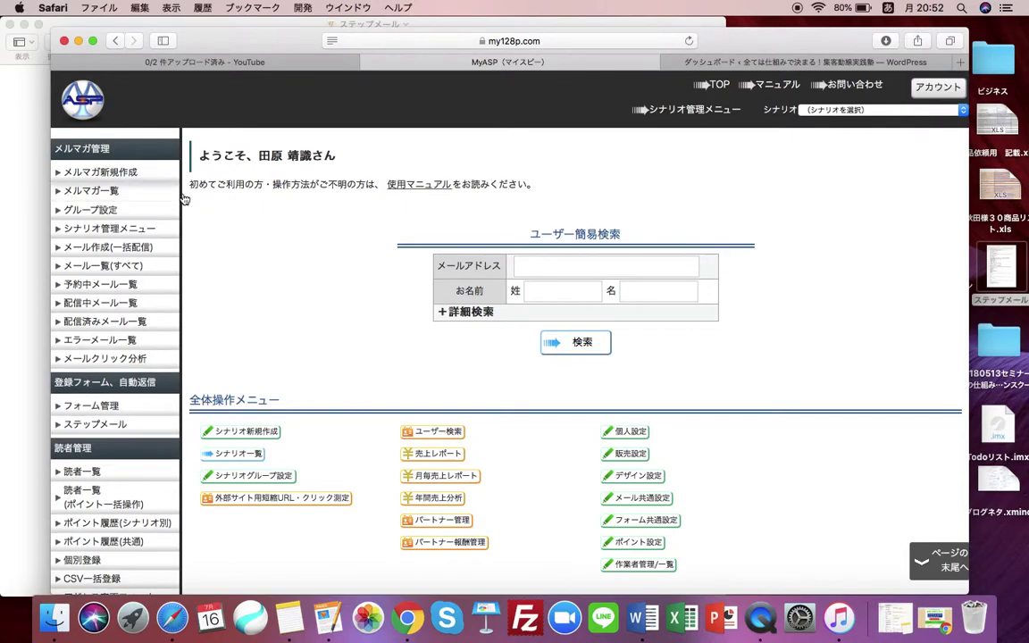
Step: Open the step mail settings of the テストだお scenario from the メルマガ list
click(129, 196)
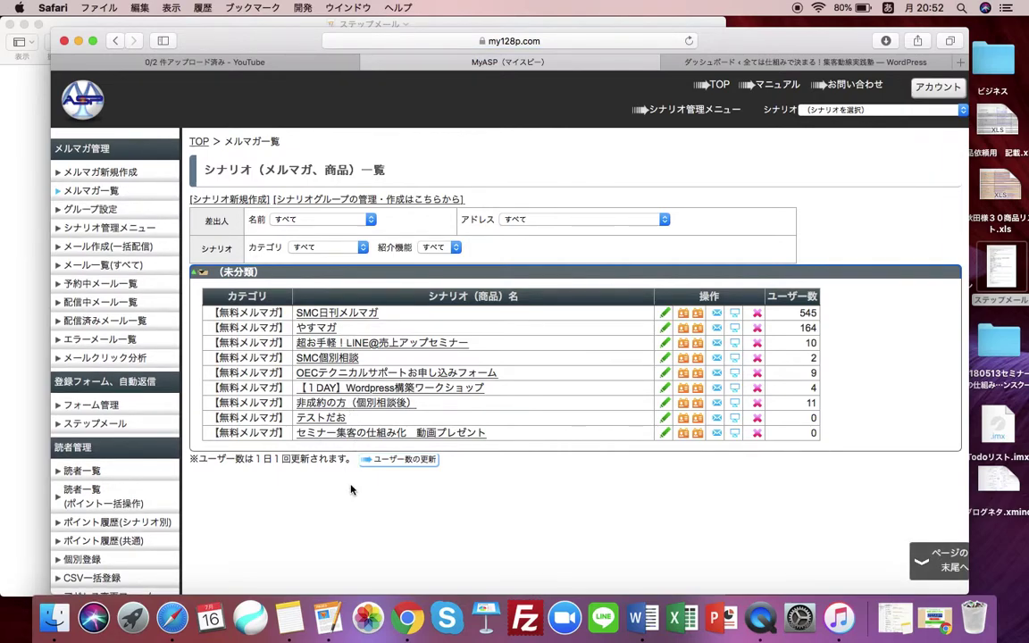
click(332, 424)
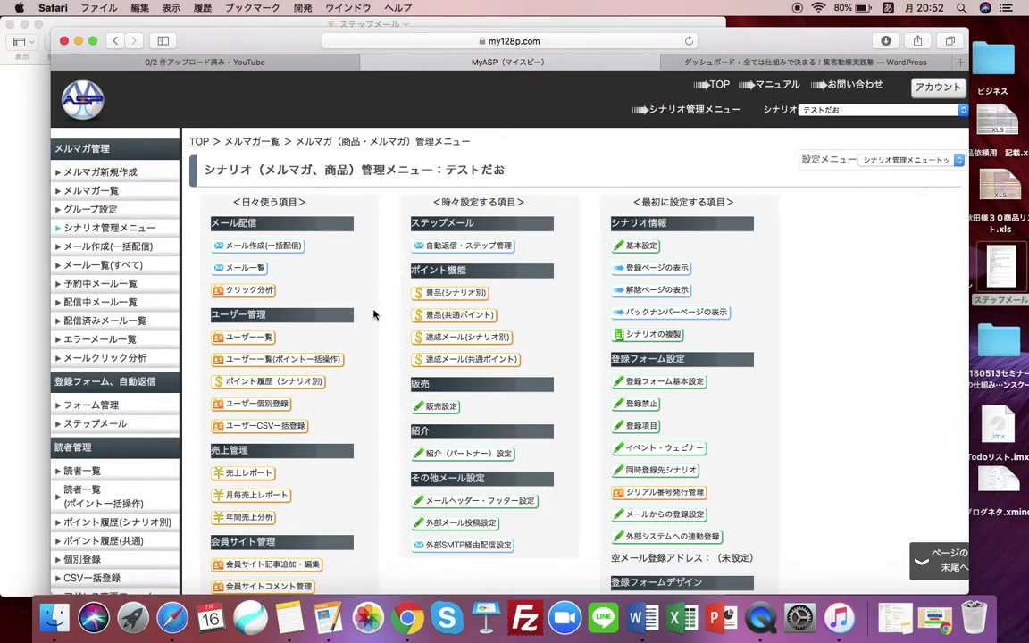
click(504, 252)
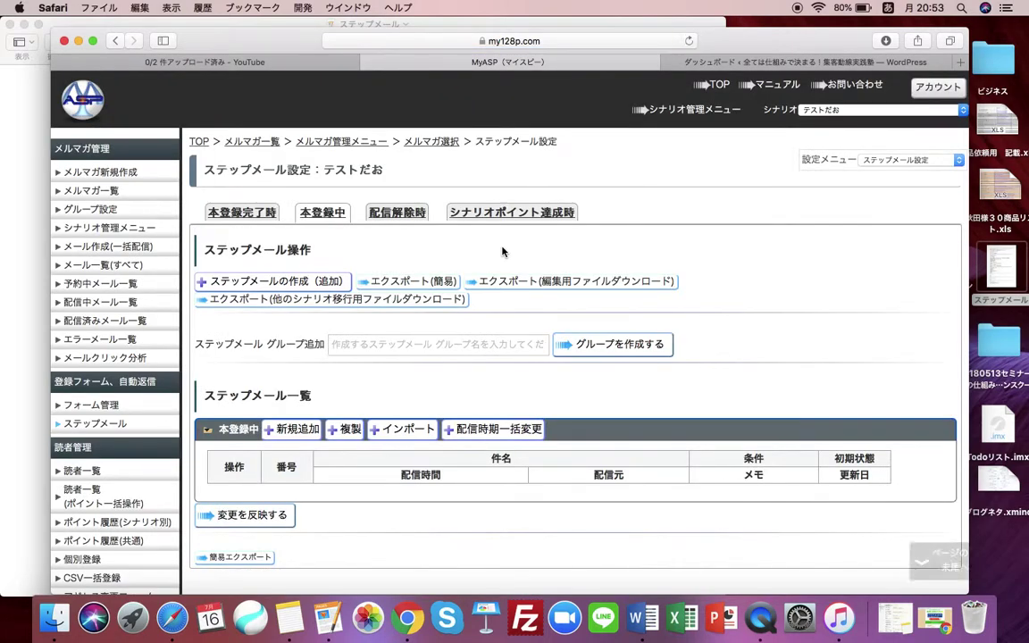
scroll(504, 252, down, 1)
scroll(504, 252, down, 1)
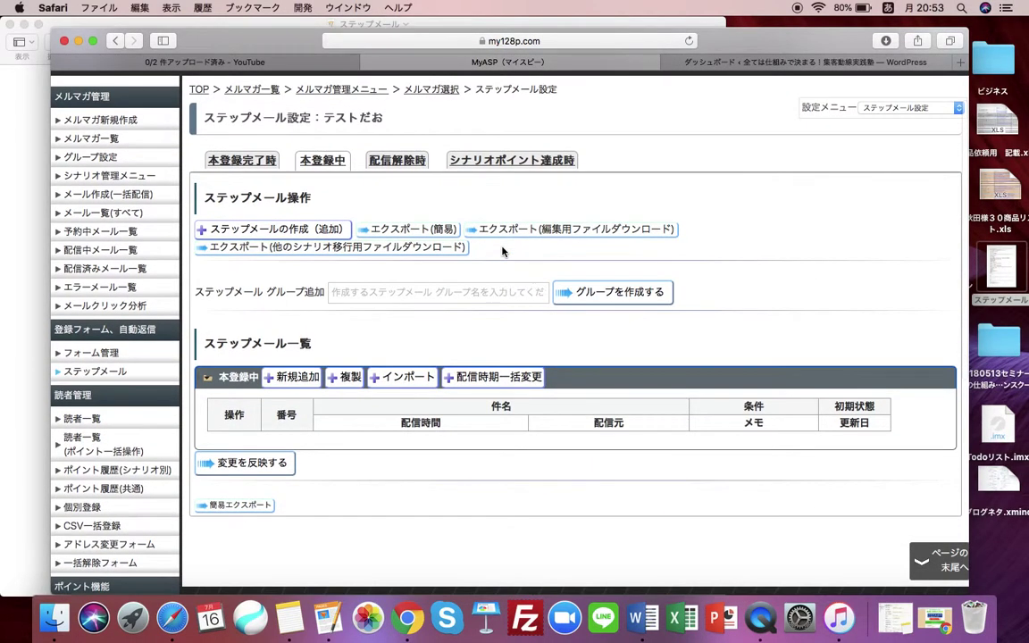
scroll(371, 306, down, 1)
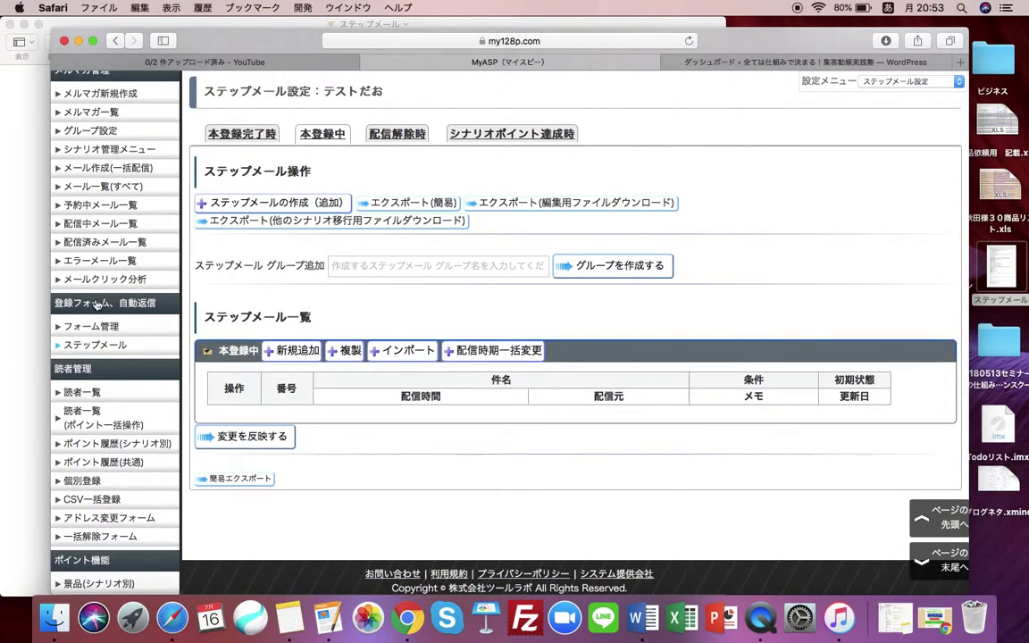
Step: Switch to Pages and look through the first step mail's text in the ステップメール document
click(22, 292)
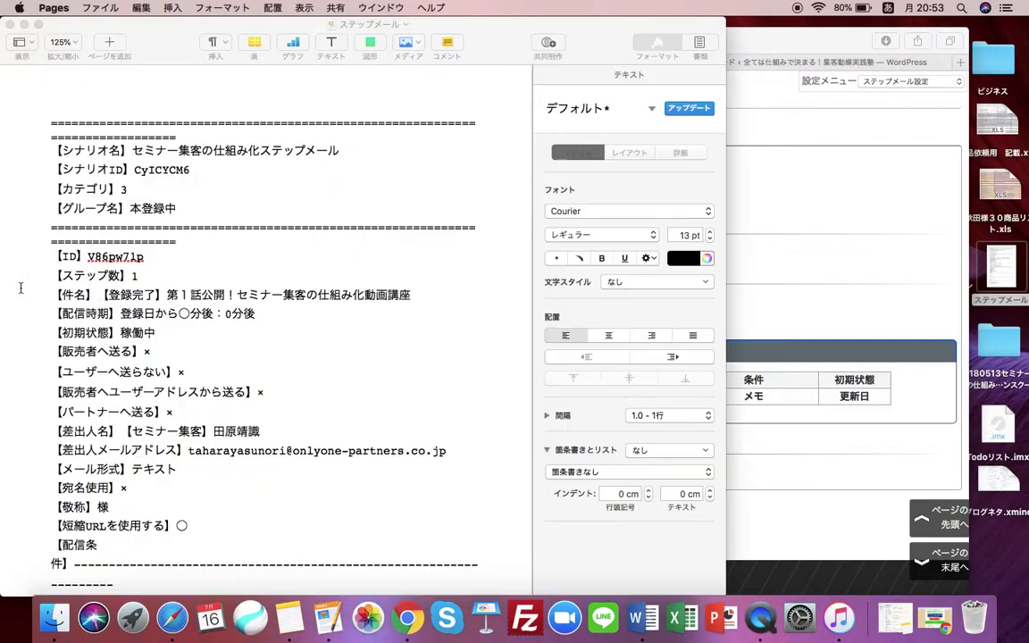
scroll(155, 336, down, 15)
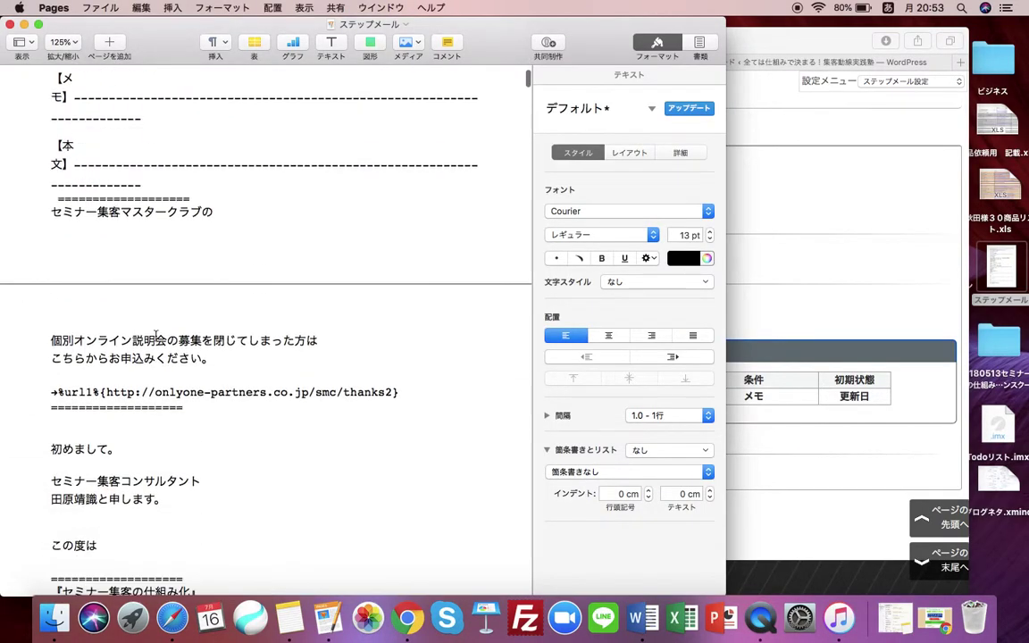
scroll(155, 336, down, 10)
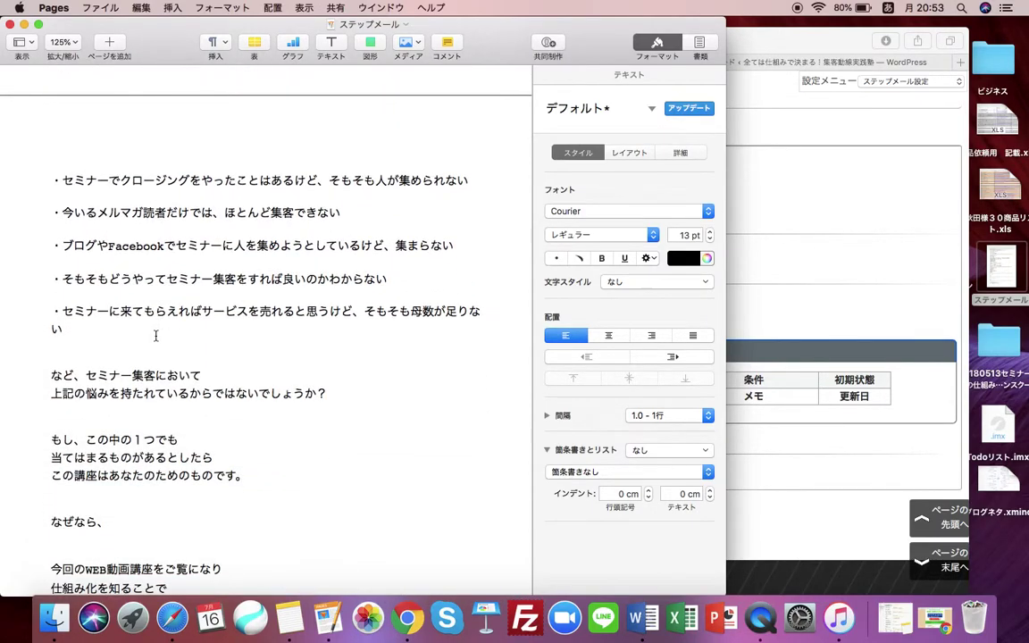
scroll(156, 336, down, 5)
scroll(155, 336, up, 12)
scroll(155, 336, down, 20)
scroll(156, 335, down, 8)
click(773, 276)
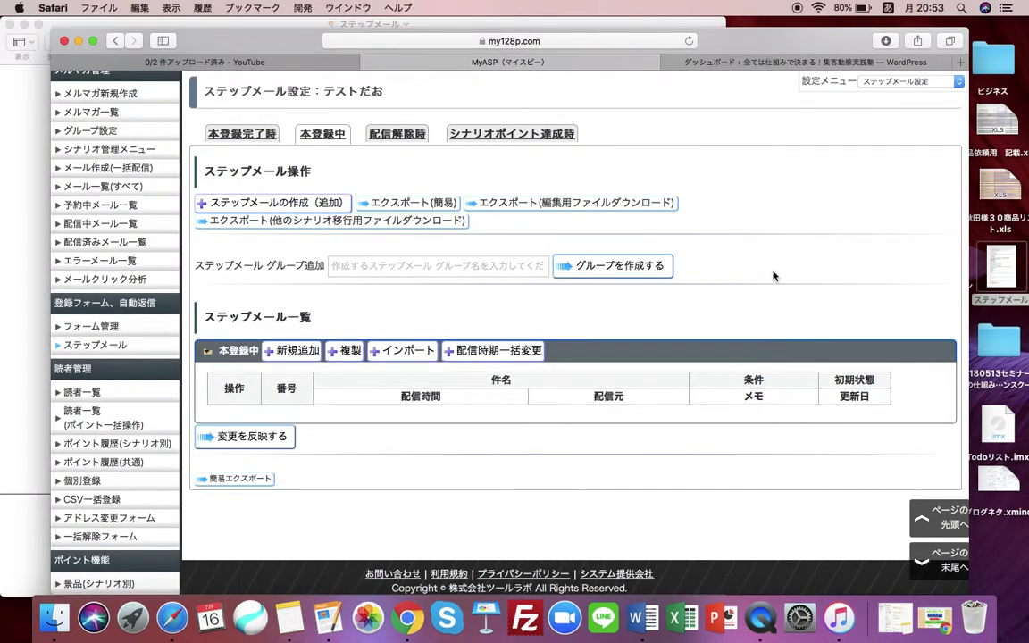
key(super+Tab)
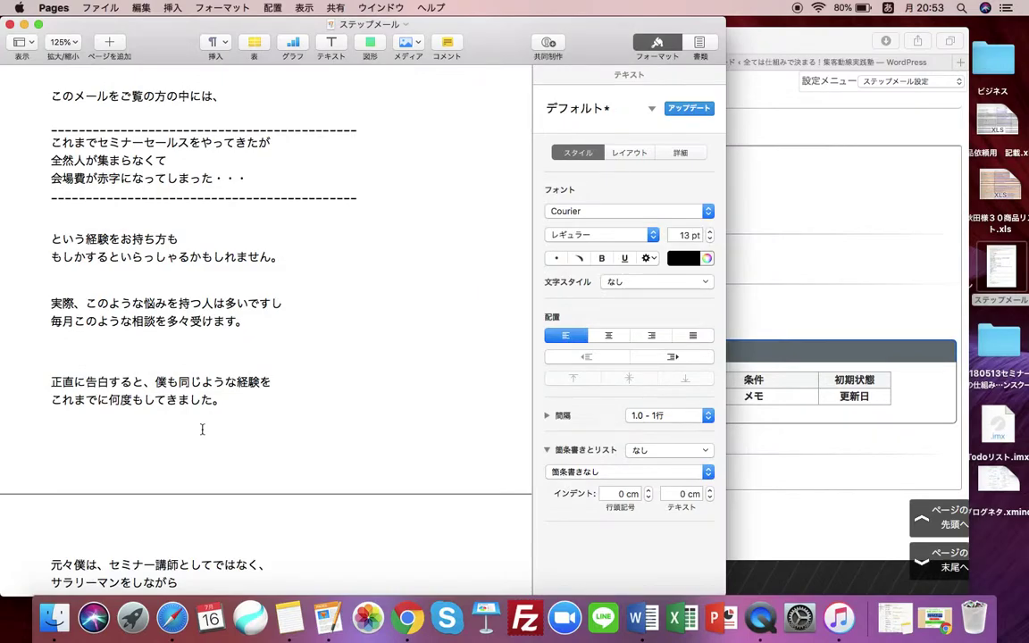
scroll(206, 427, up, 10)
scroll(206, 432, down, 9)
scroll(202, 430, down, 15)
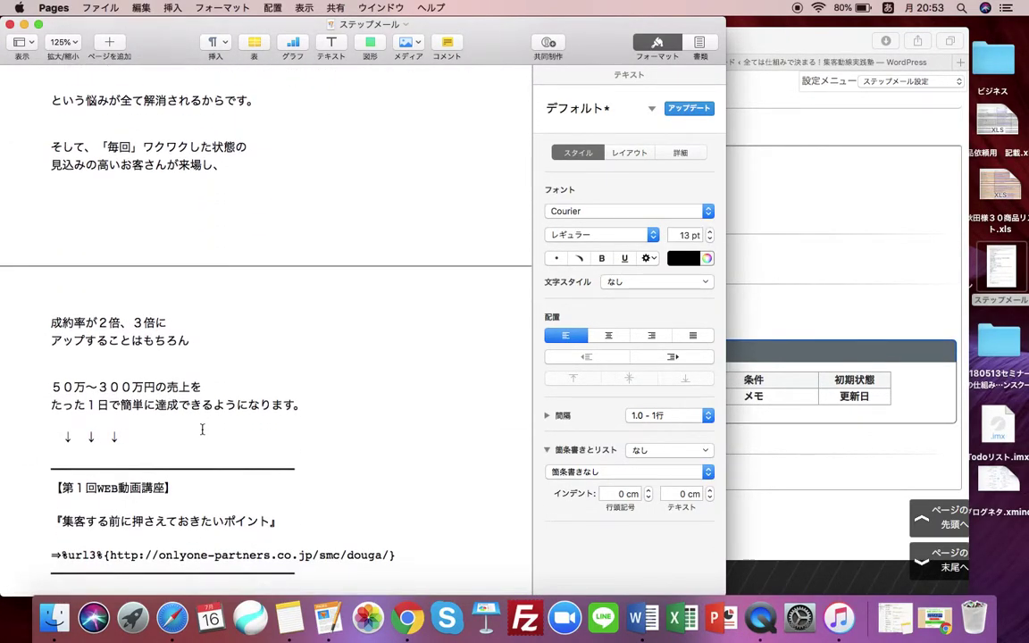
scroll(202, 430, up, 12)
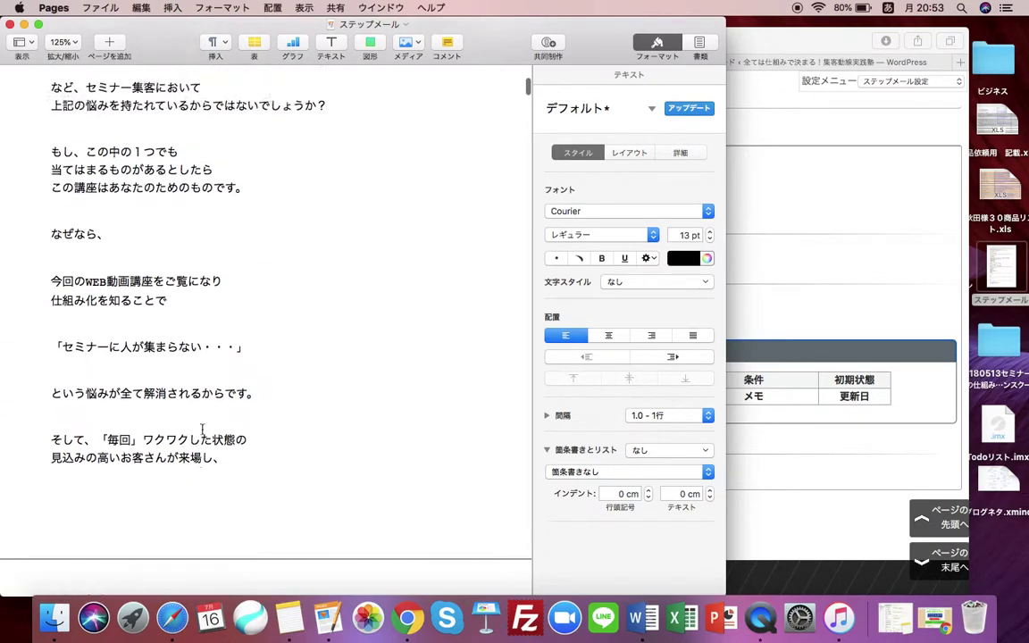
scroll(202, 431, up, 15)
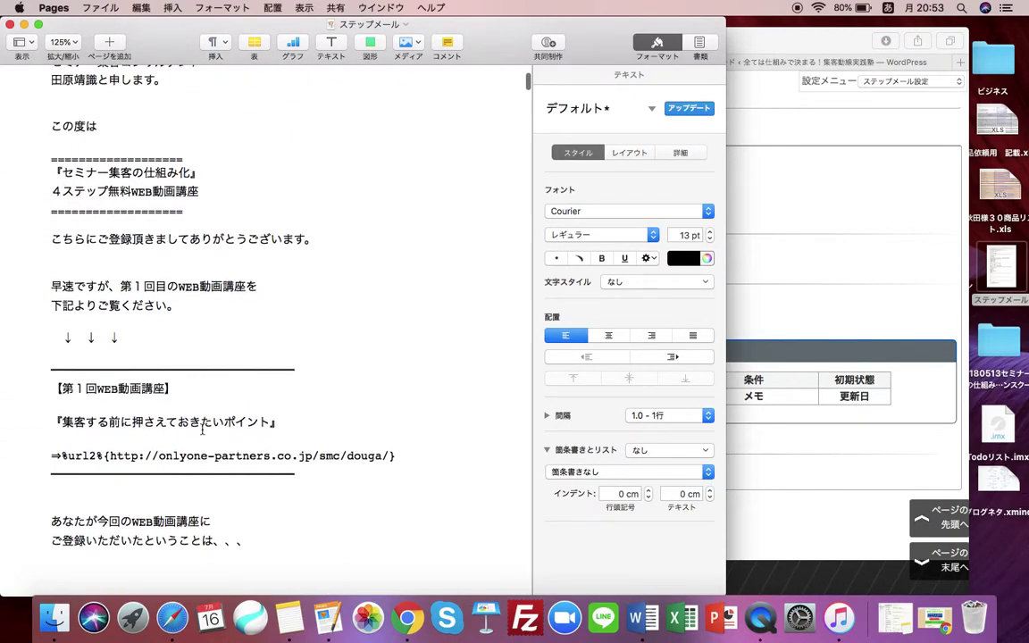
Step: Insert a line break before the first mail's body, and copy the body down to the %url7% link line
scroll(202, 430, up, 6)
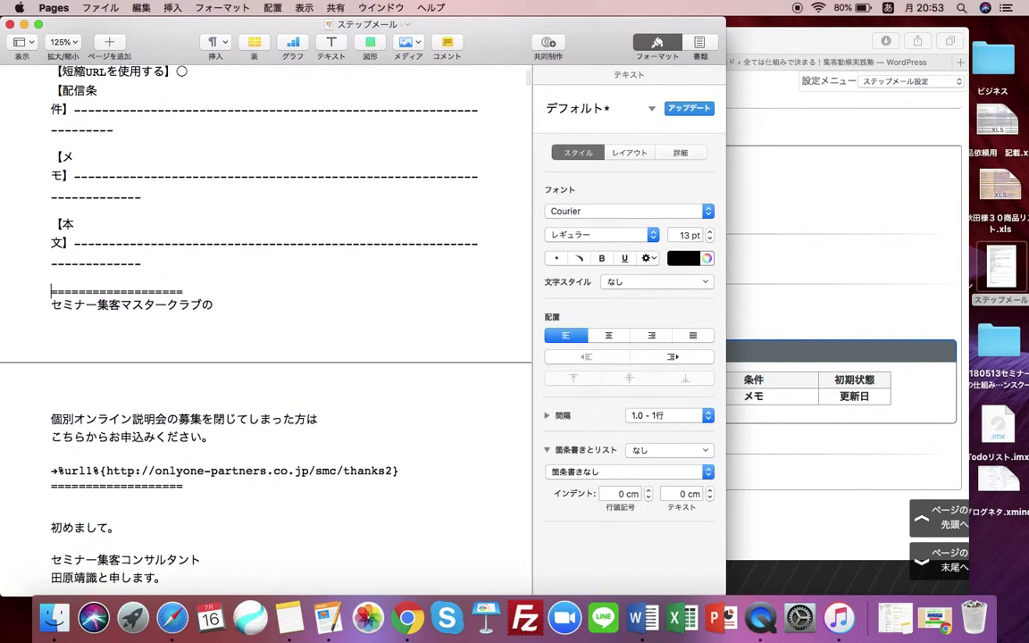
key(Return)
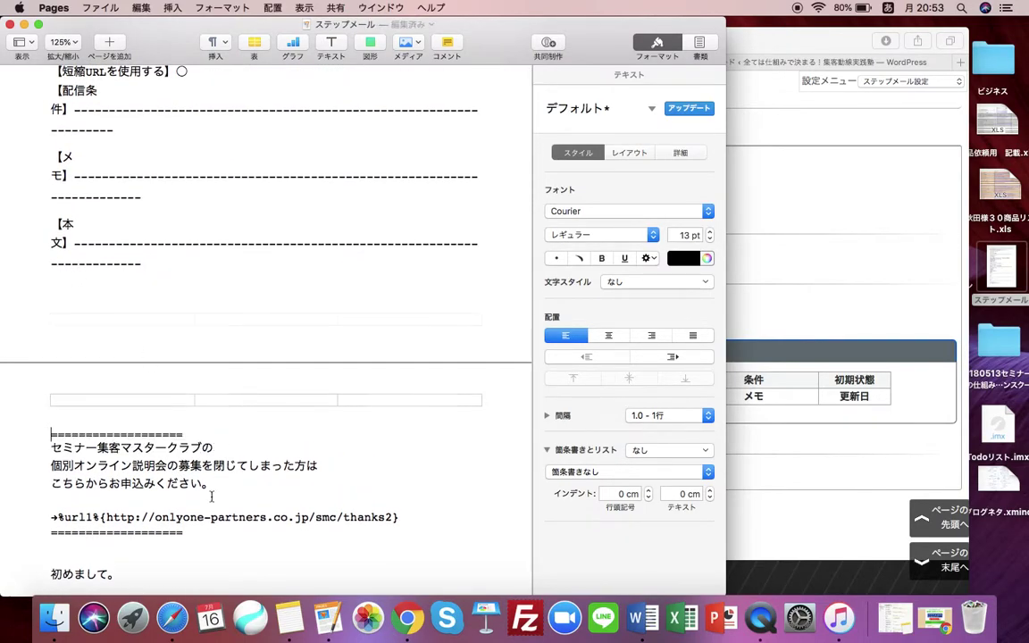
scroll(212, 501, down, 5)
scroll(213, 520, down, 10)
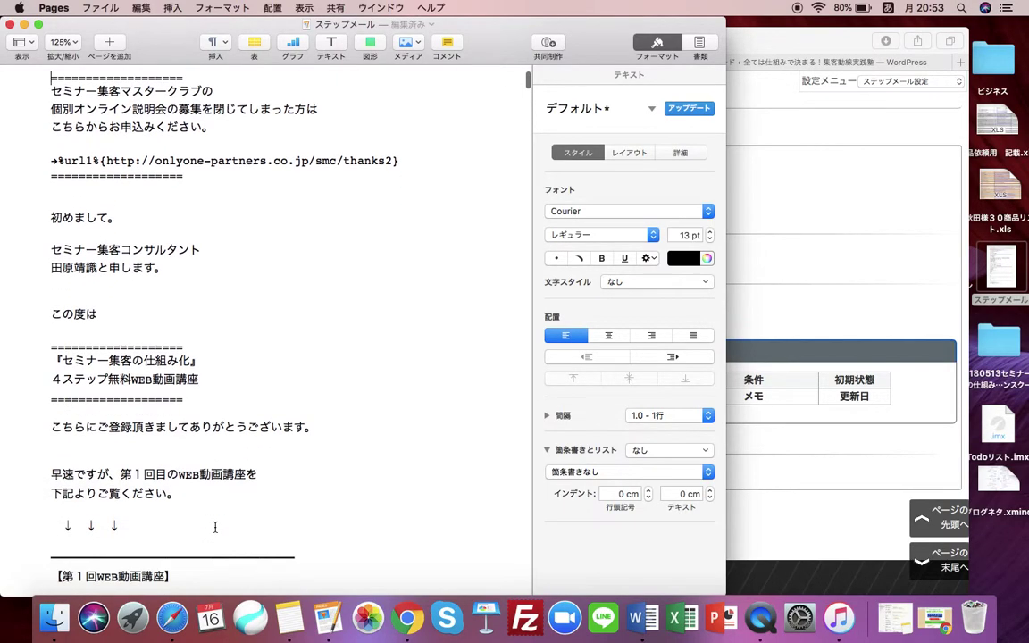
scroll(215, 527, up, 8)
scroll(214, 527, down, 16)
scroll(215, 527, down, 20)
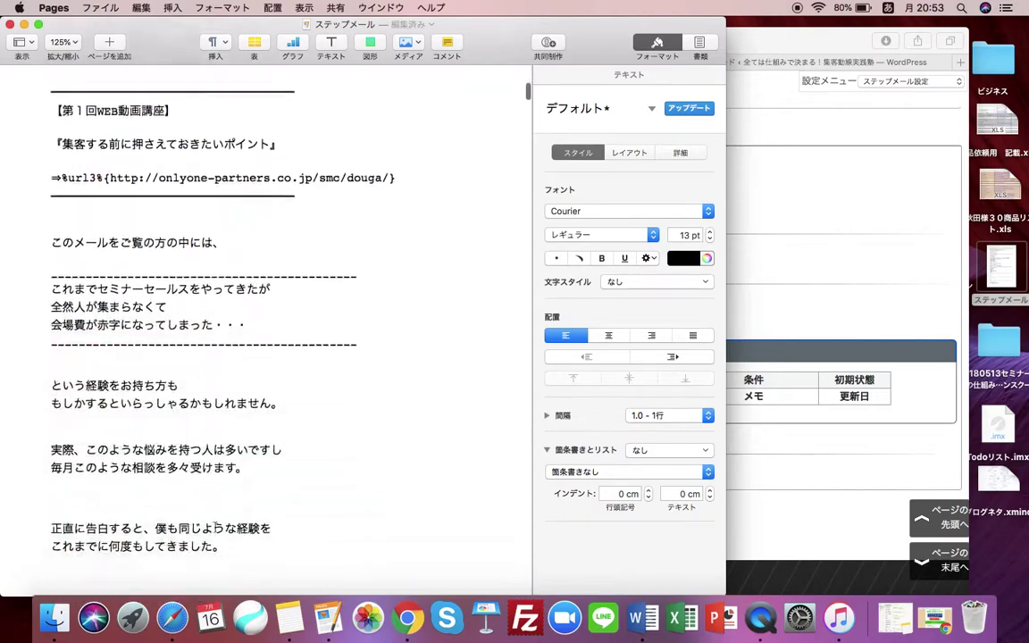
scroll(215, 528, down, 2)
scroll(215, 527, up, 10)
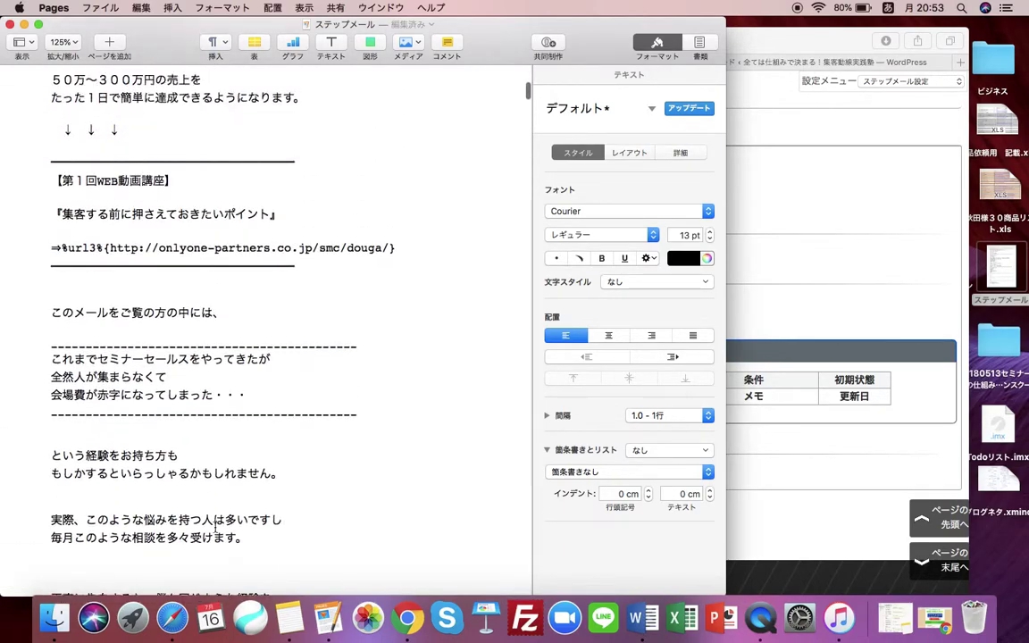
scroll(215, 529, down, 20)
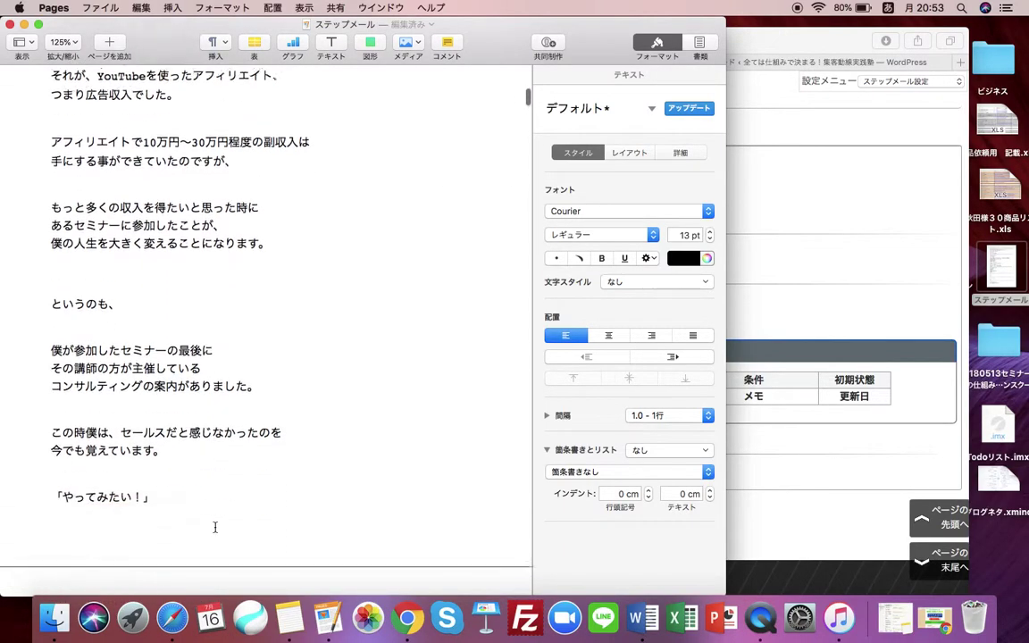
scroll(214, 528, down, 20)
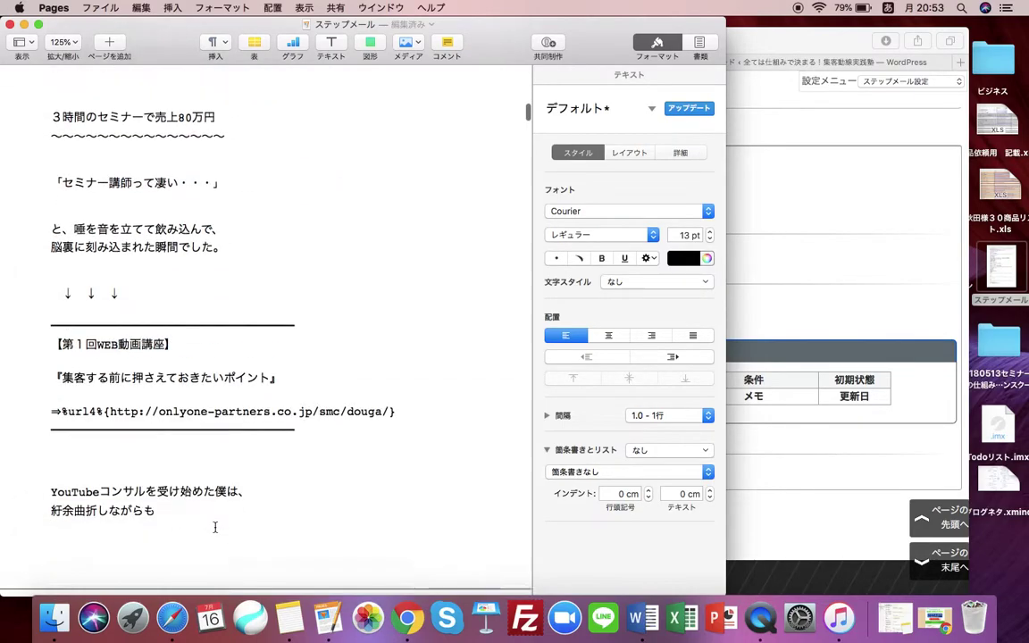
scroll(214, 530, down, 20)
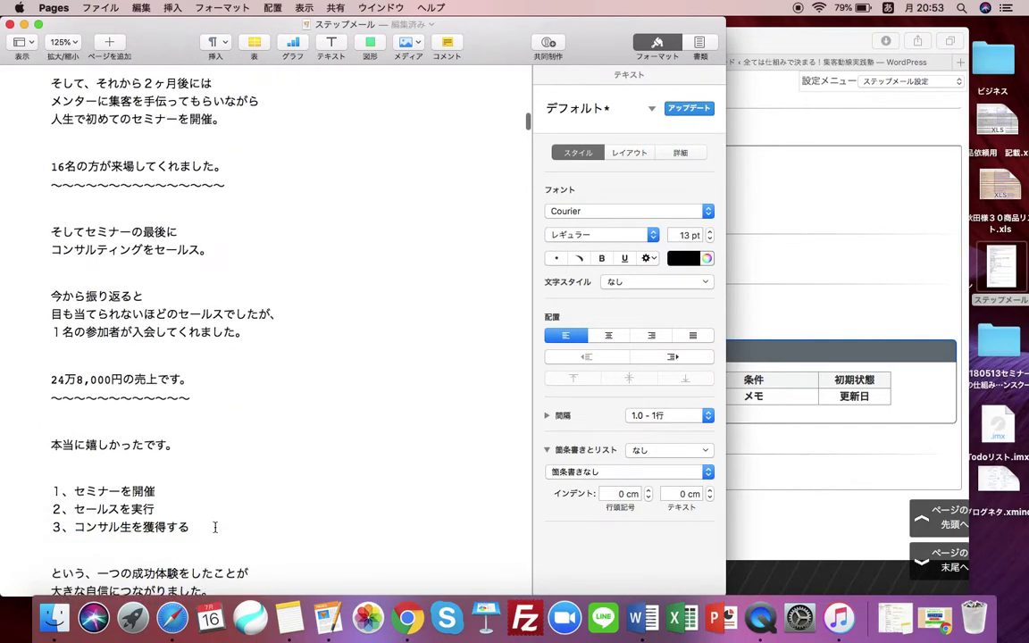
scroll(214, 529, down, 20)
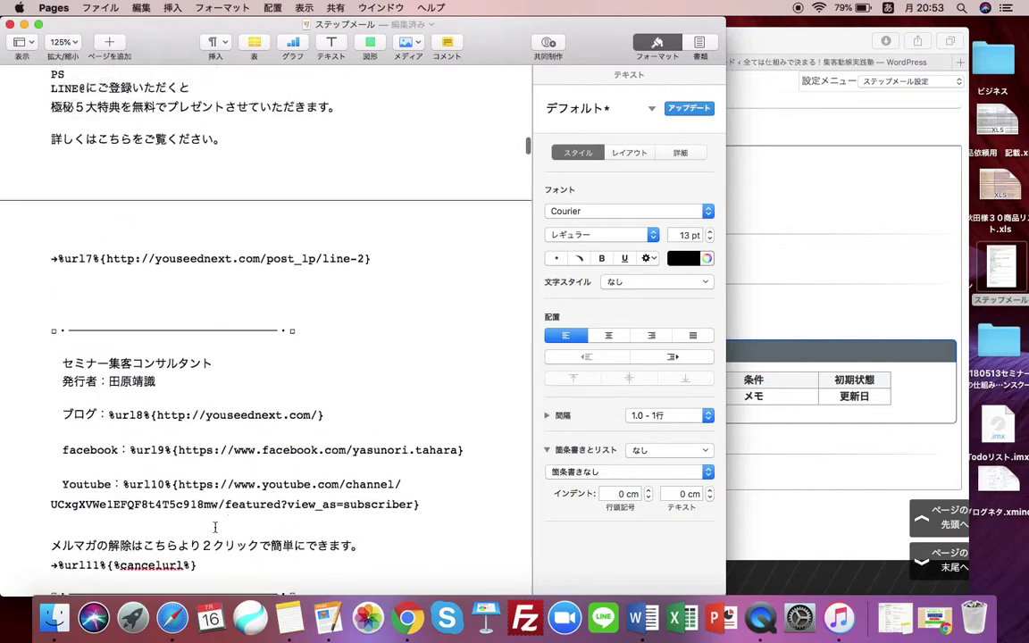
shift+click(377, 340)
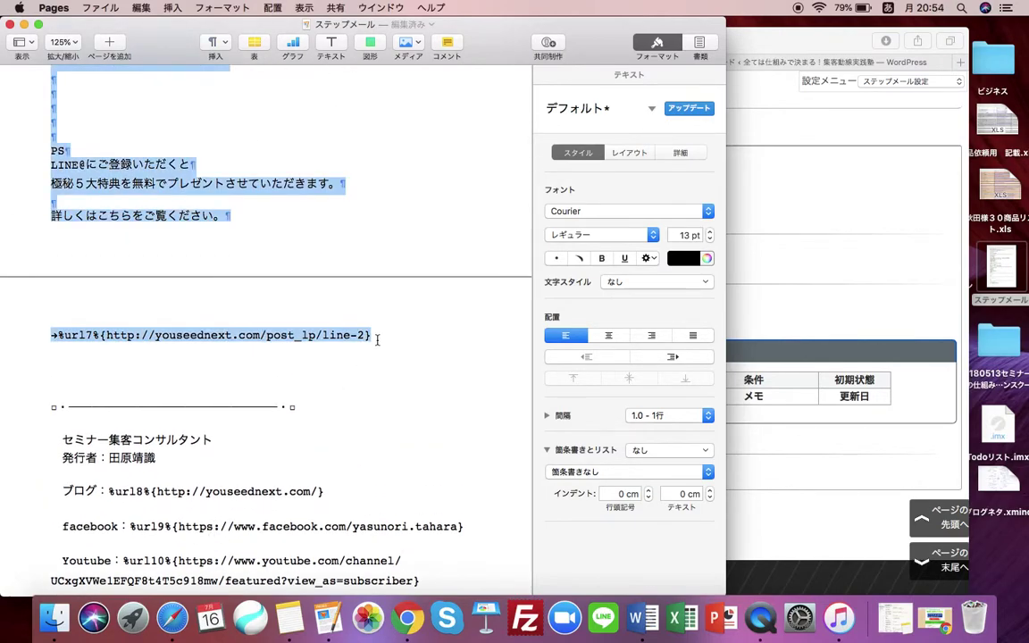
click(438, 234)
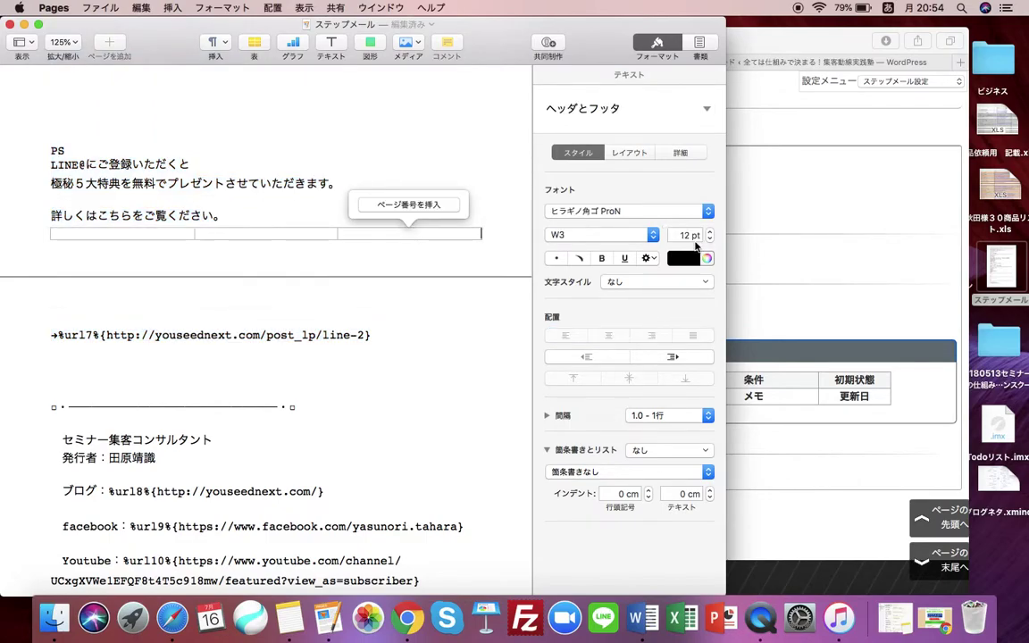
Step: Return to Safari and start a new step mail in the 本登録中 group
click(781, 206)
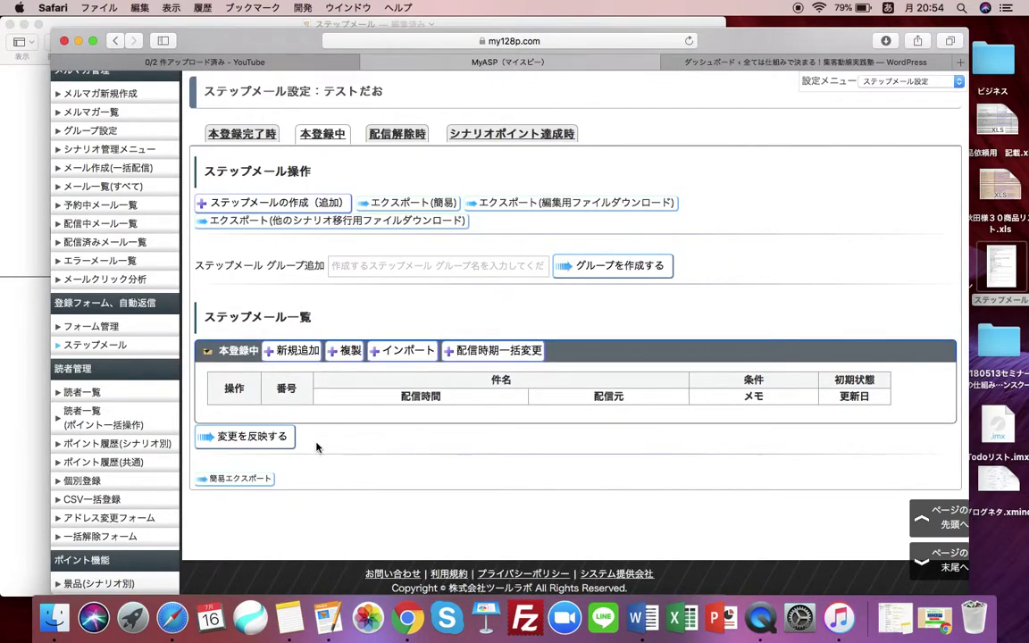
click(293, 357)
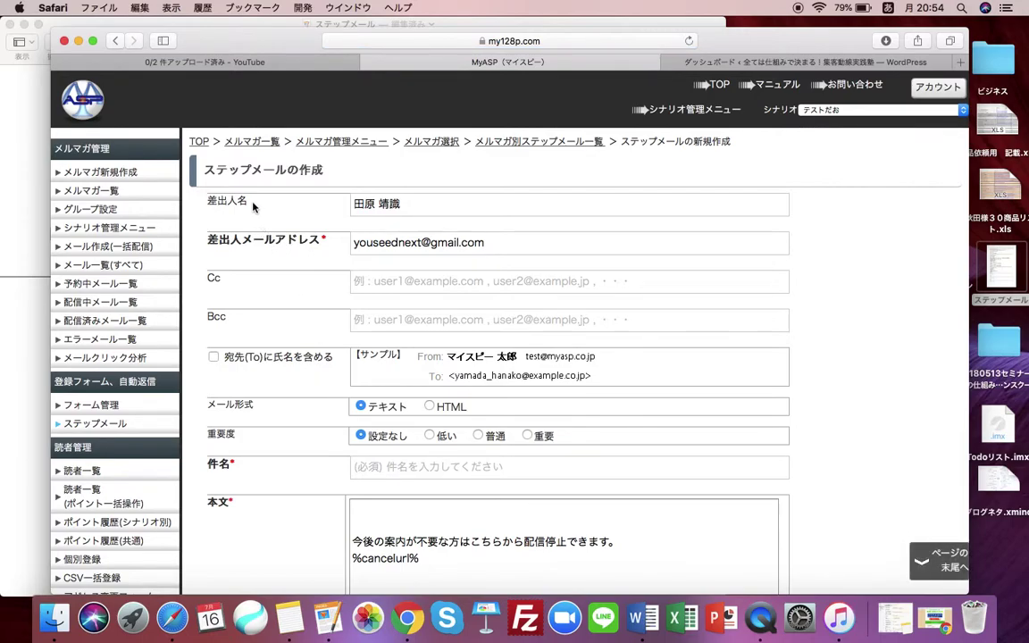
Step: Check the saved suggestions for the sender name of the new step mail
click(384, 205)
key(Down)
key(Down)
key(Down)
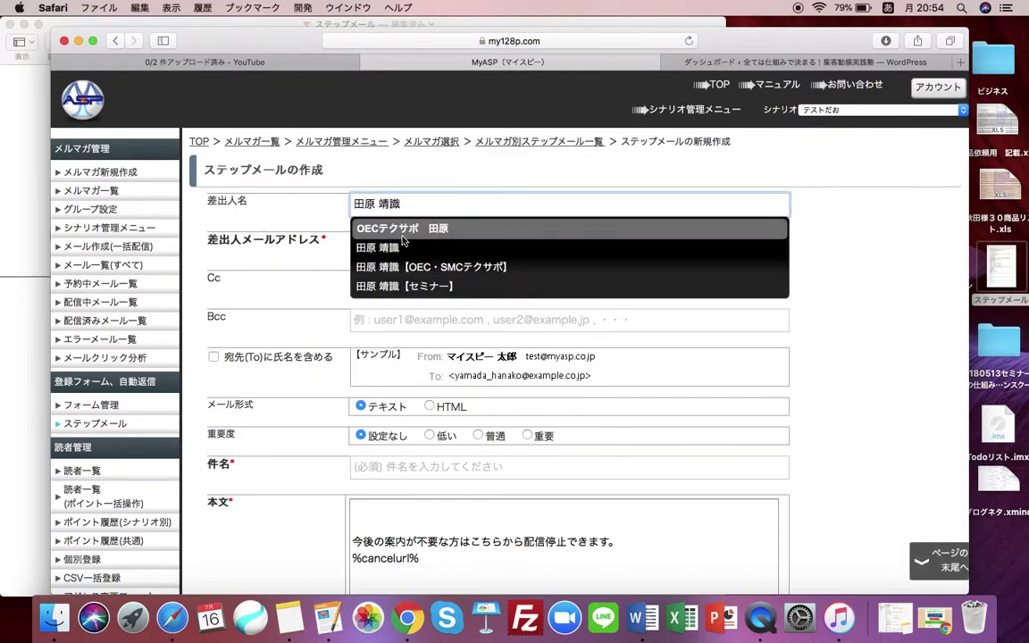
key(Up)
key(Up)
key(Return)
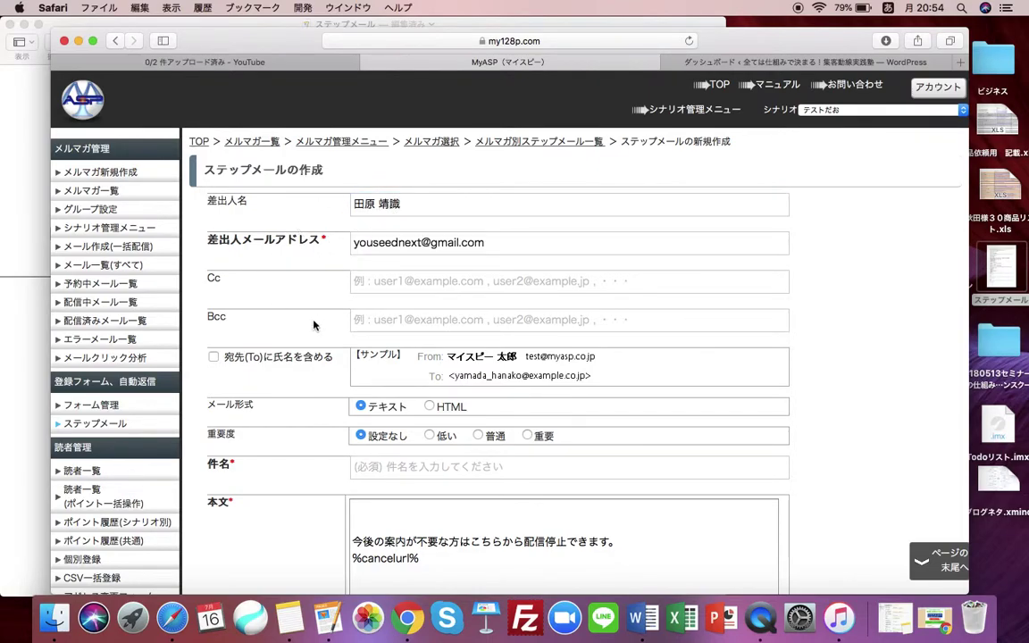
Step: Examine the new step mail's format, importance, subject and body fields
scroll(317, 366, down, 2)
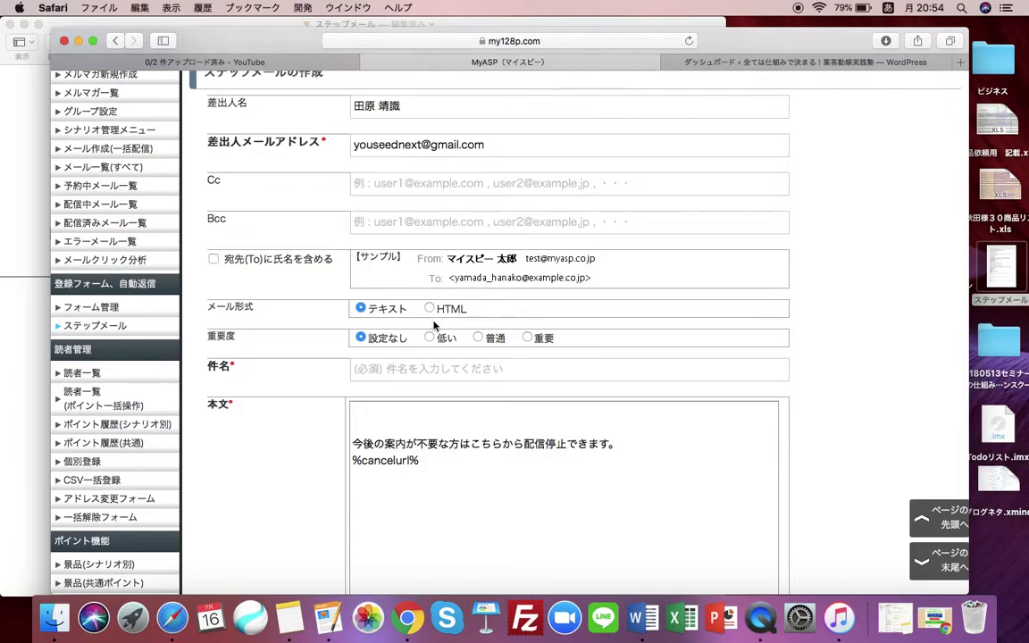
click(433, 471)
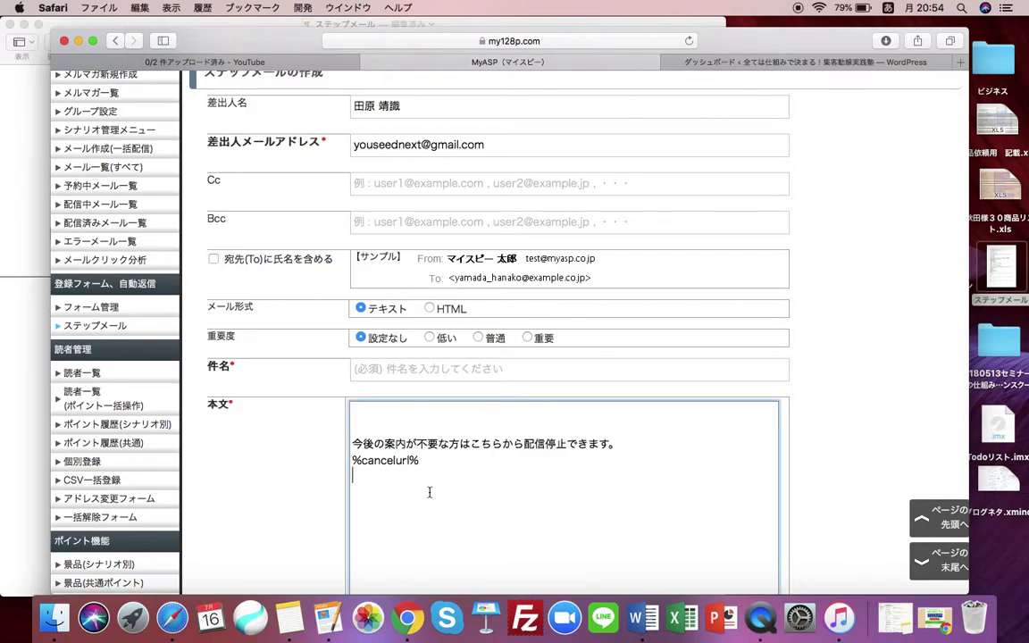
key(Down)
key(Down)
key(Down)
key(Down)
scroll(482, 544, down, 5)
scroll(485, 543, up, 3)
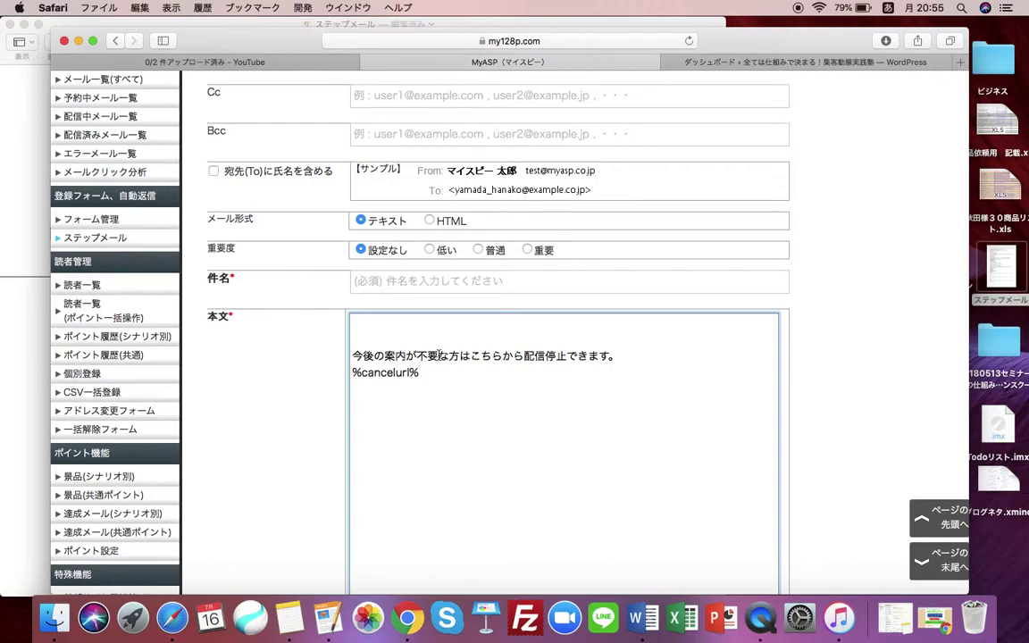
scroll(447, 340, down, 1)
scroll(443, 356, up, 2)
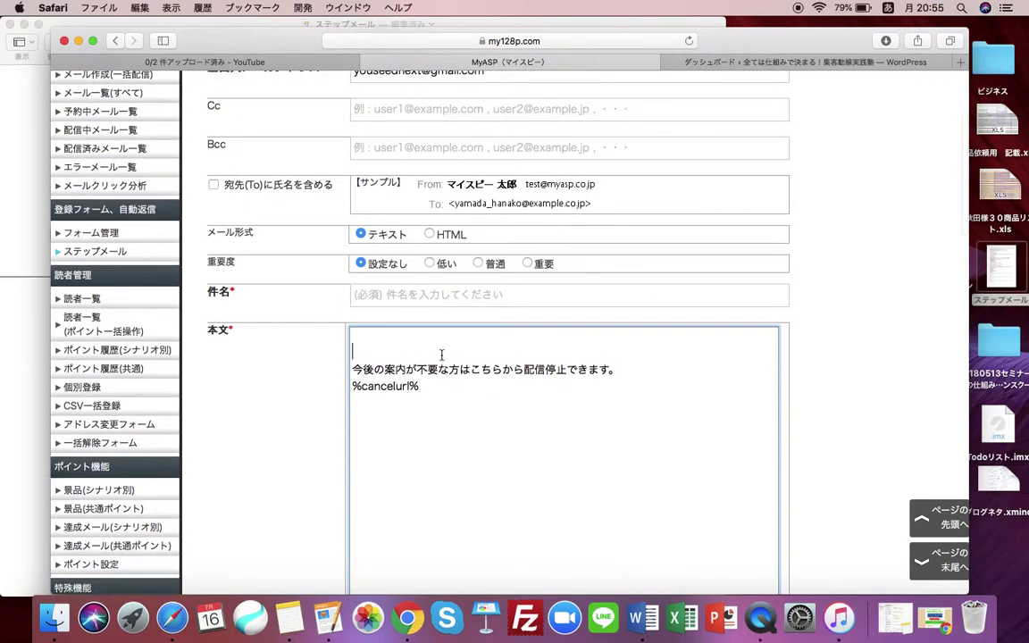
Step: Add four blank lines above the unsubscribe notice in the body, and paste the copied mail text above the notice
key(Return)
key(Return)
key(Return)
key(Return)
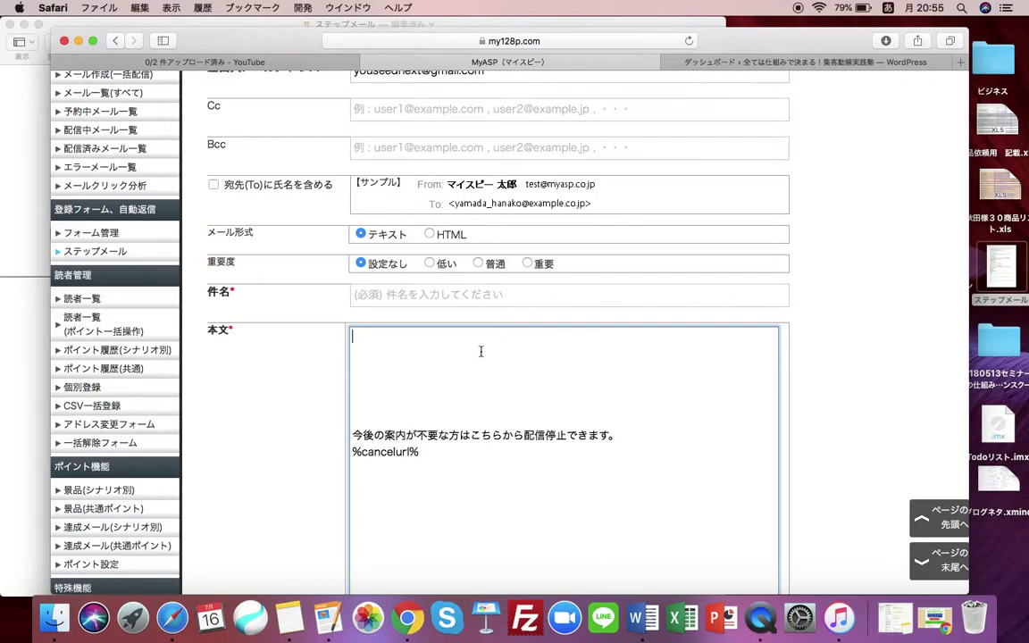
click(12, 351)
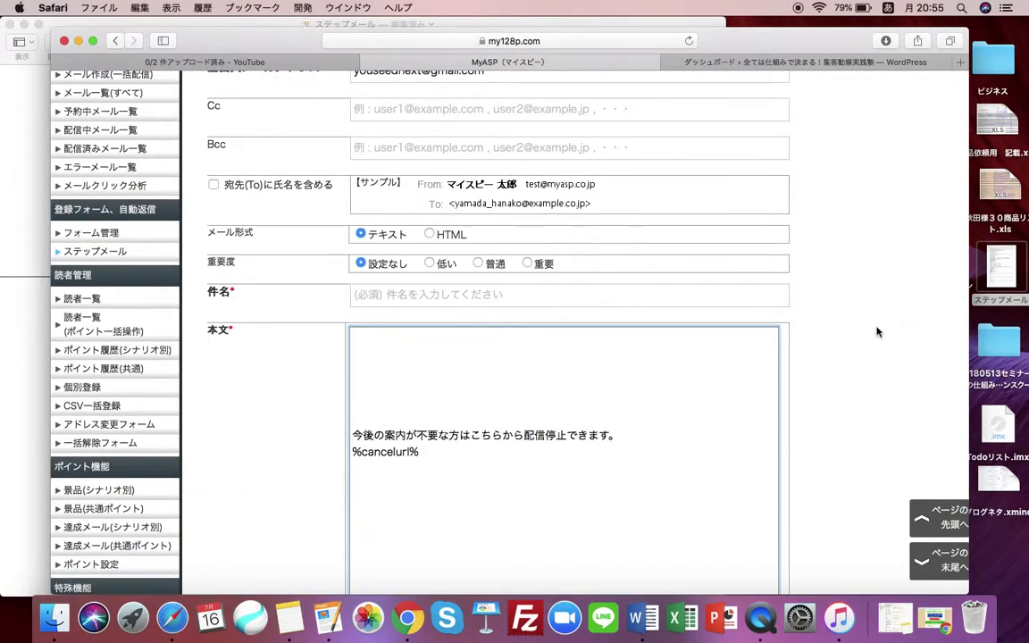
key(super+v)
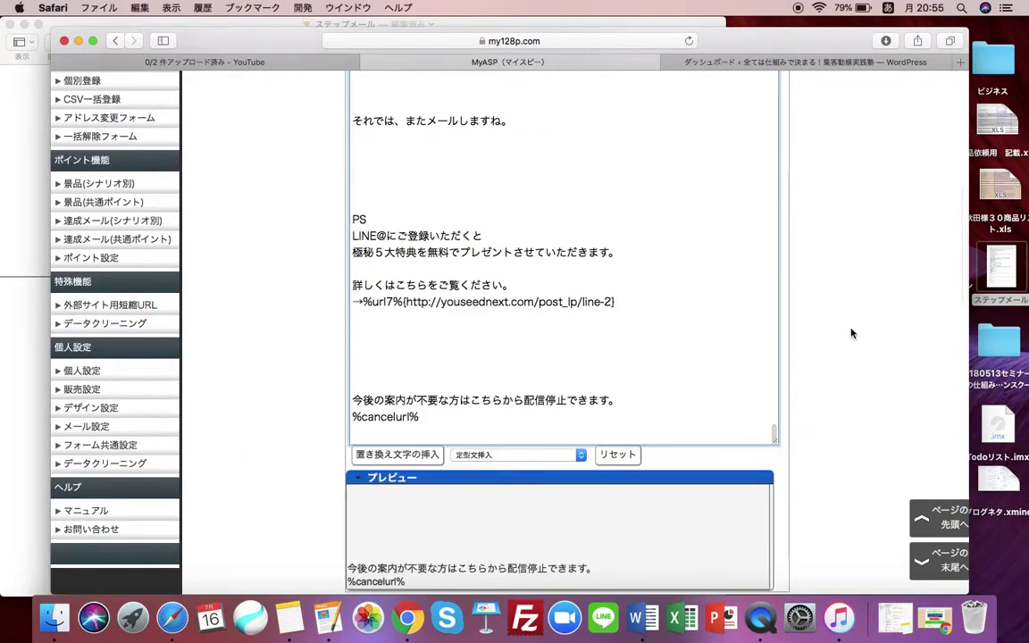
Step: Switch to the ステップメール document in Pages and copy the step 1 subject 【登録完了】第１話公開！セミナー集客の仕組み化動画講座
scroll(573, 301, down, 5)
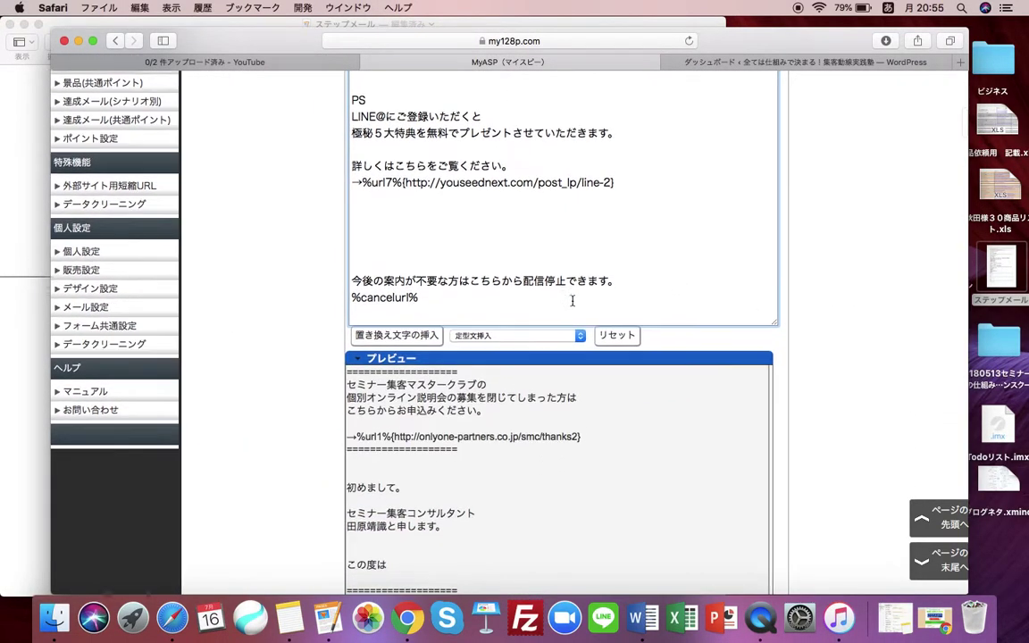
scroll(573, 299, up, 10)
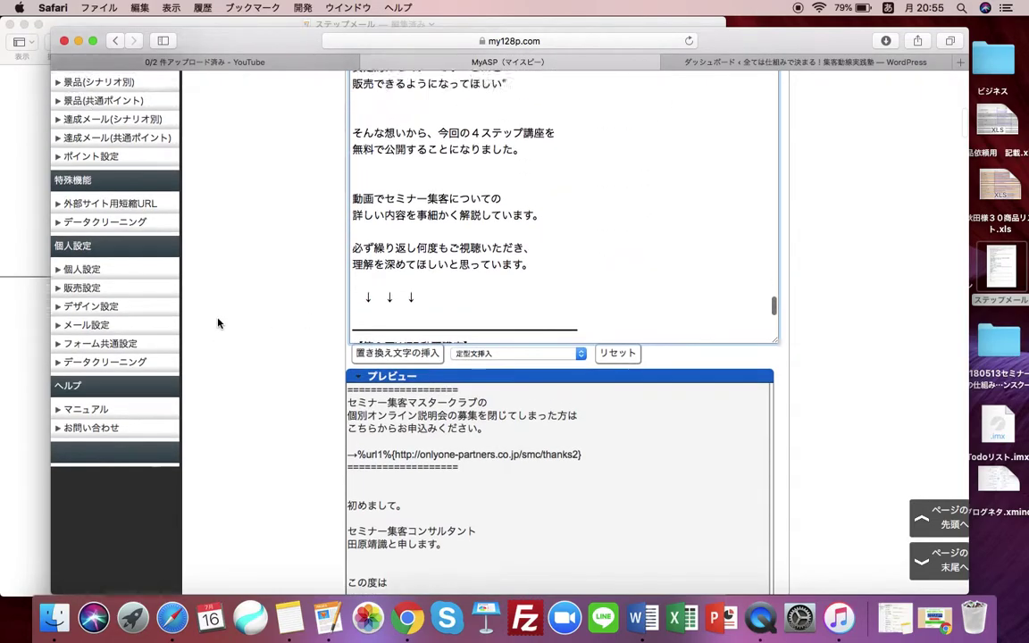
scroll(518, 388, up, 15)
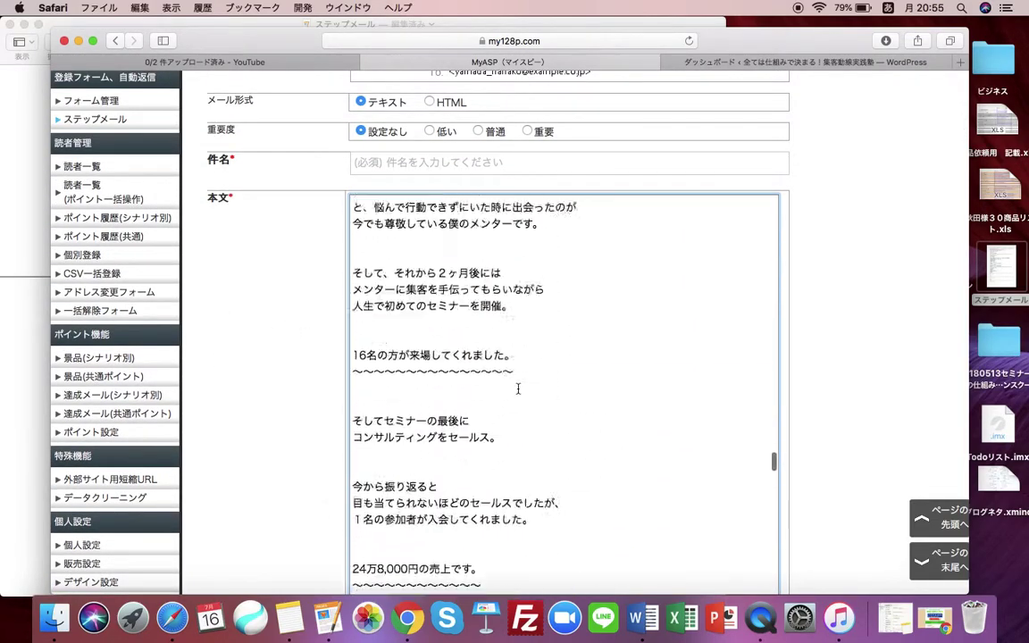
scroll(519, 388, up, 5)
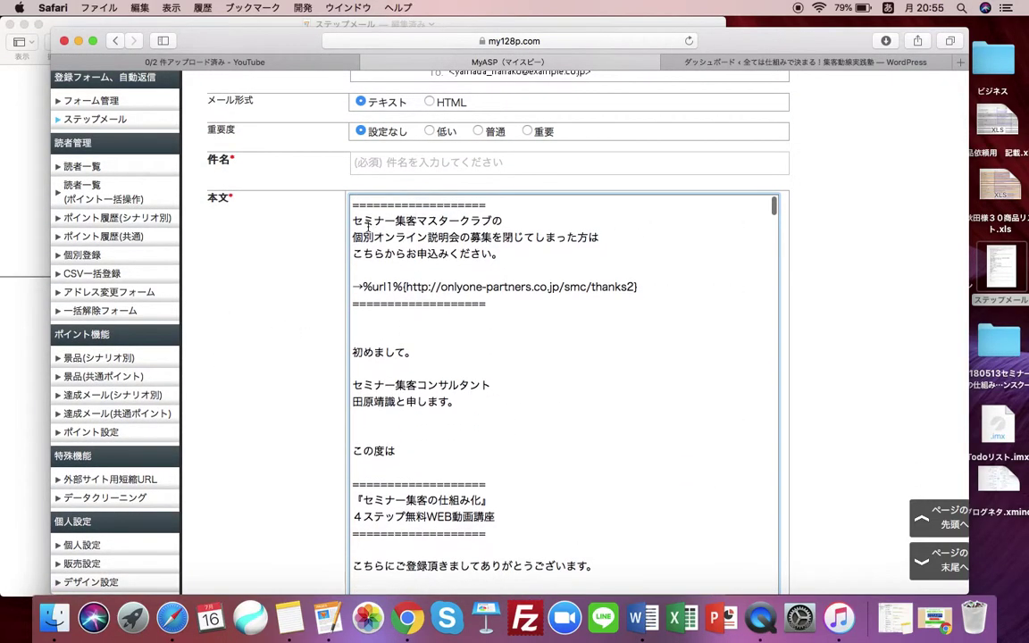
click(351, 163)
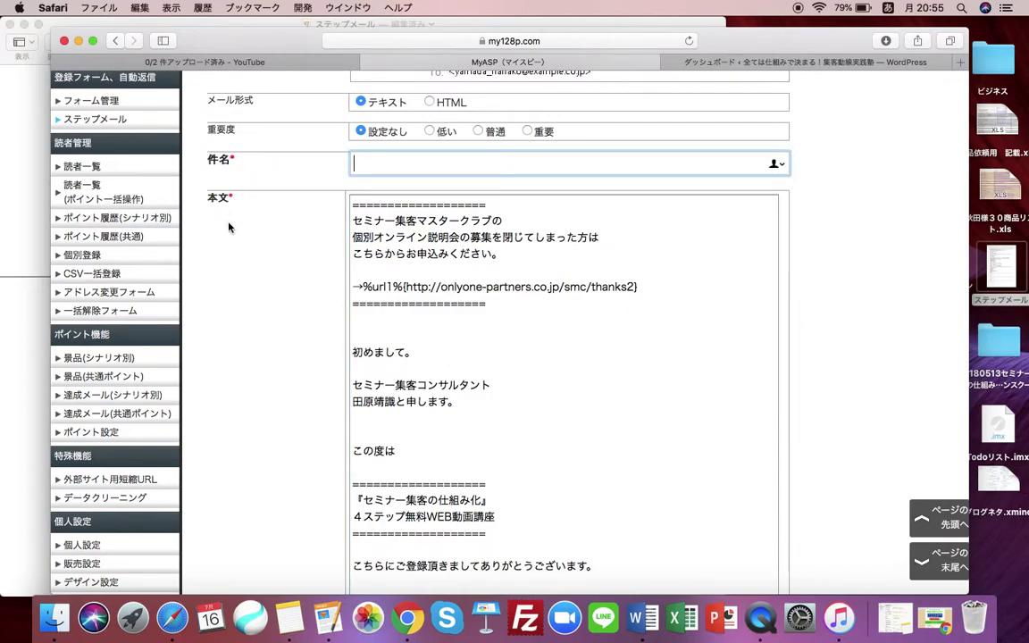
click(27, 178)
scroll(164, 259, up, 15)
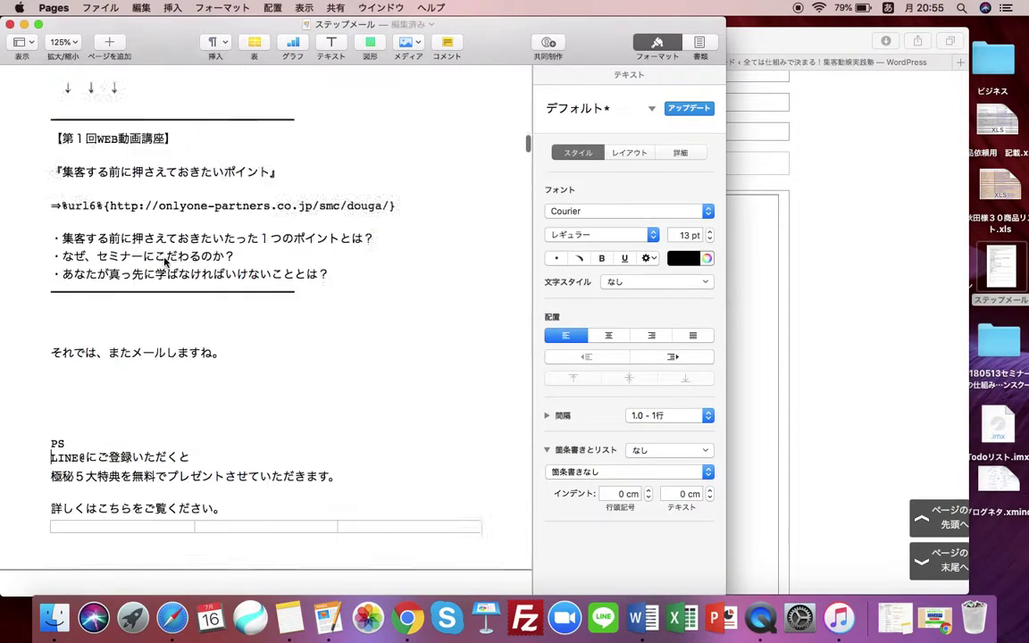
scroll(164, 258, down, 15)
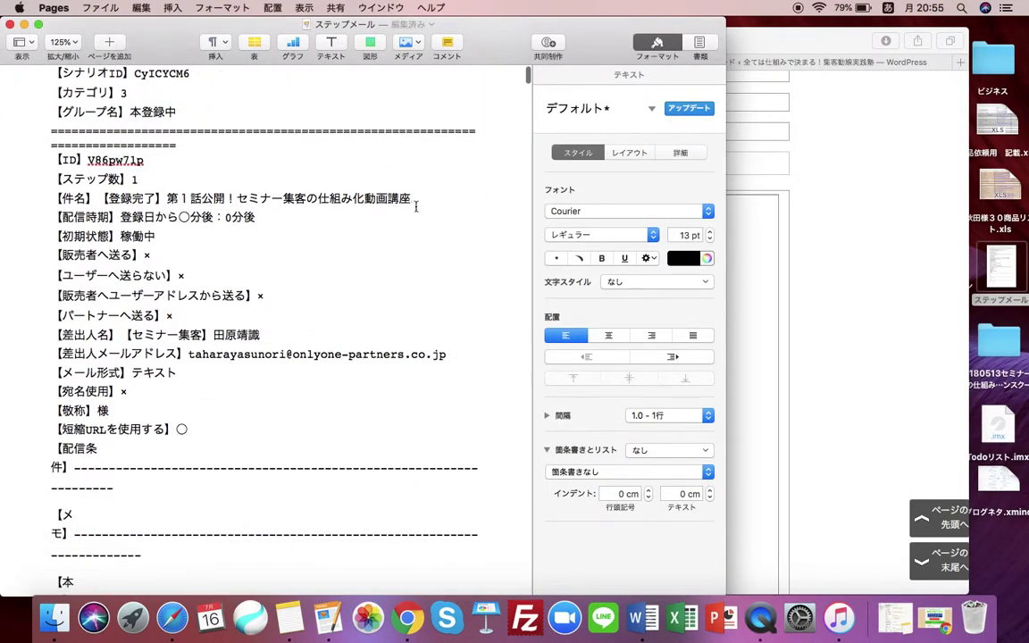
drag(425, 202, 113, 194)
key(super+c)
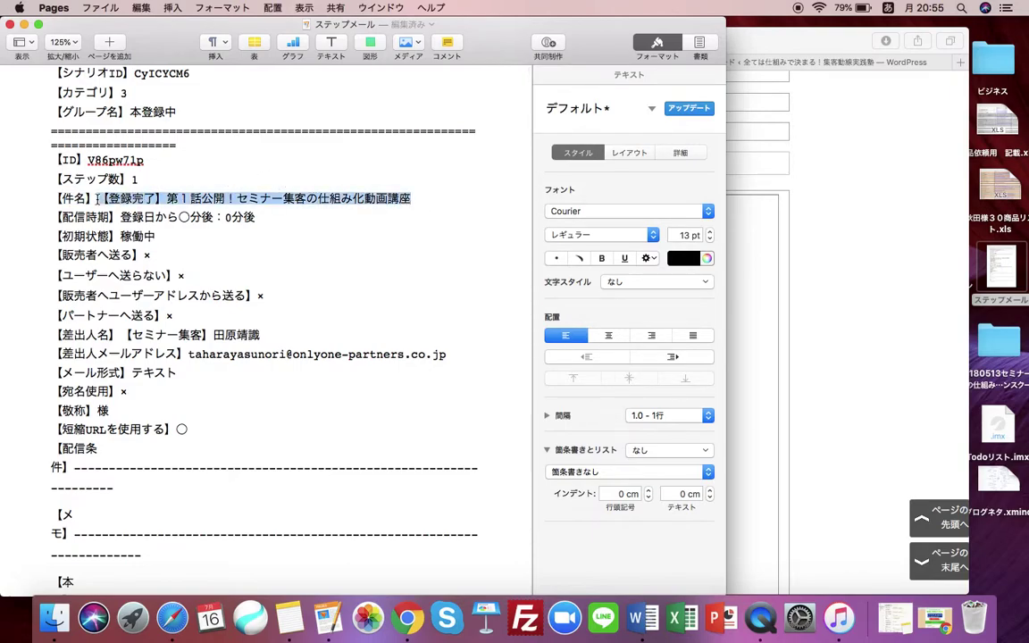
Step: Return to the MyASP page in Safari and paste the copied subject into the 件名 field
click(751, 210)
key(super+v)
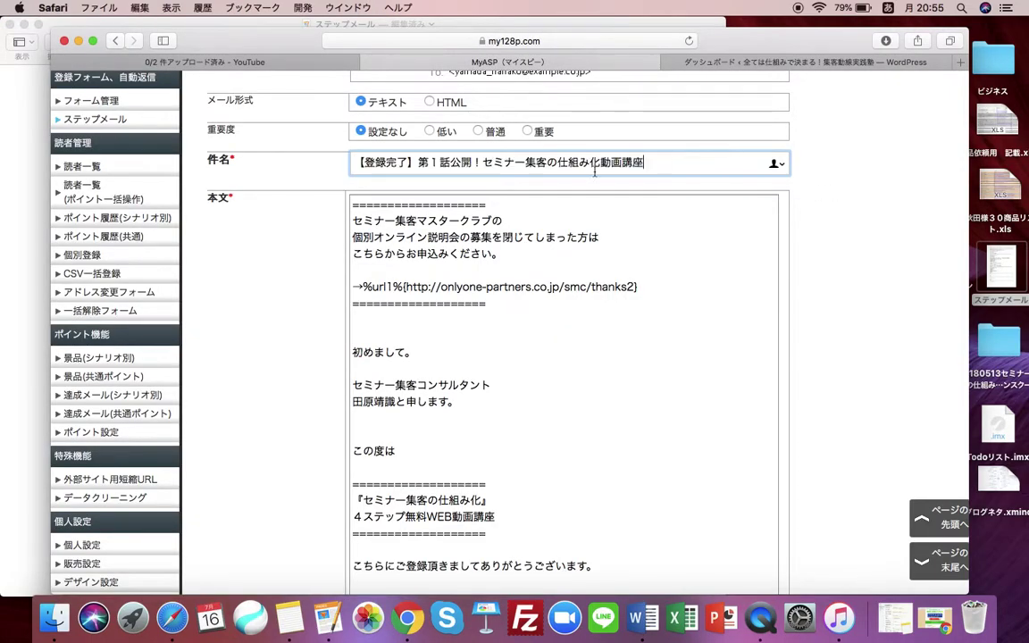
click(259, 308)
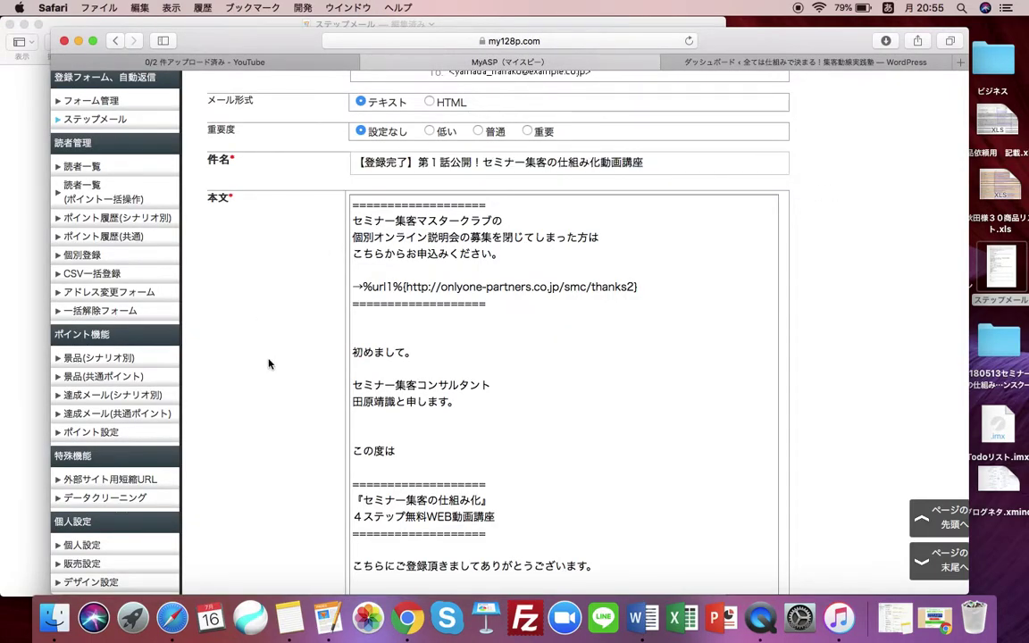
Step: Examine the filled-in step mail form and the preview of the mail text beneath the body
scroll(268, 363, up, 3)
scroll(268, 364, up, 3)
scroll(268, 364, down, 8)
scroll(268, 364, down, 6)
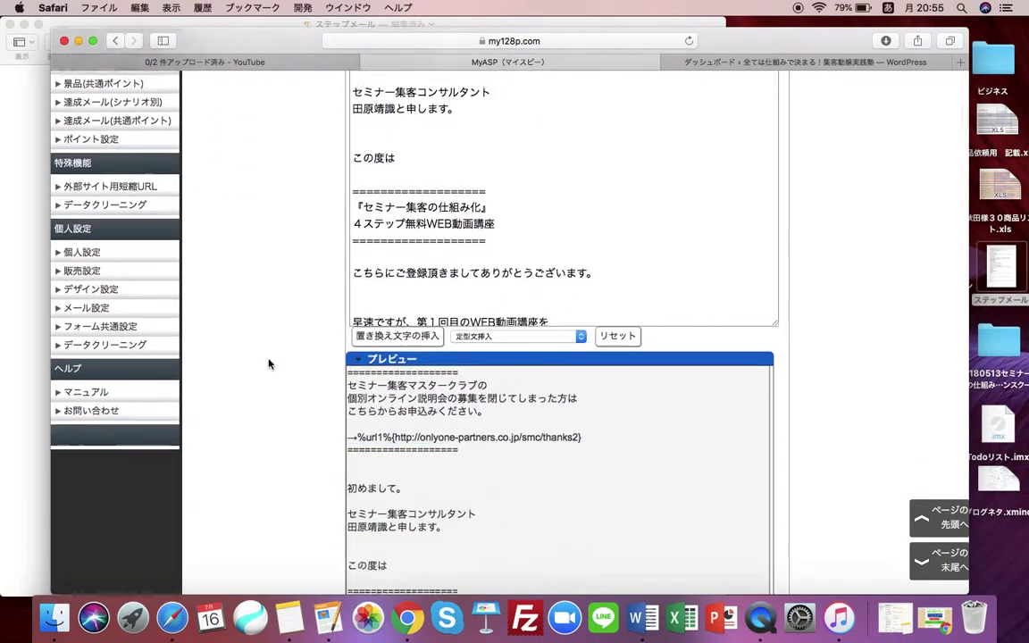
scroll(268, 363, down, 3)
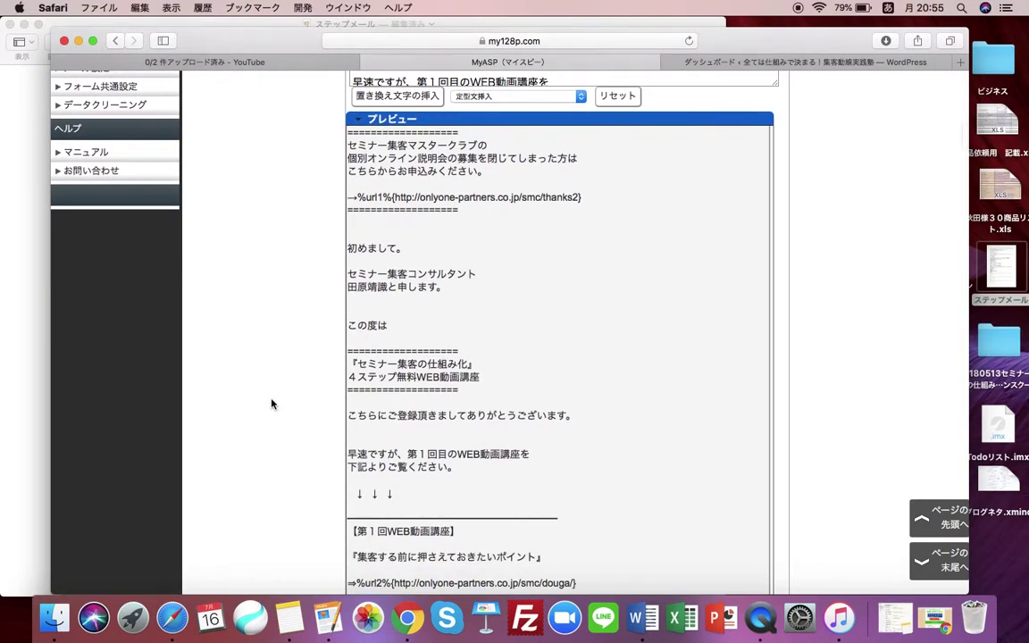
scroll(273, 404, up, 10)
scroll(370, 453, down, 1)
scroll(519, 447, down, 10)
scroll(281, 467, down, 15)
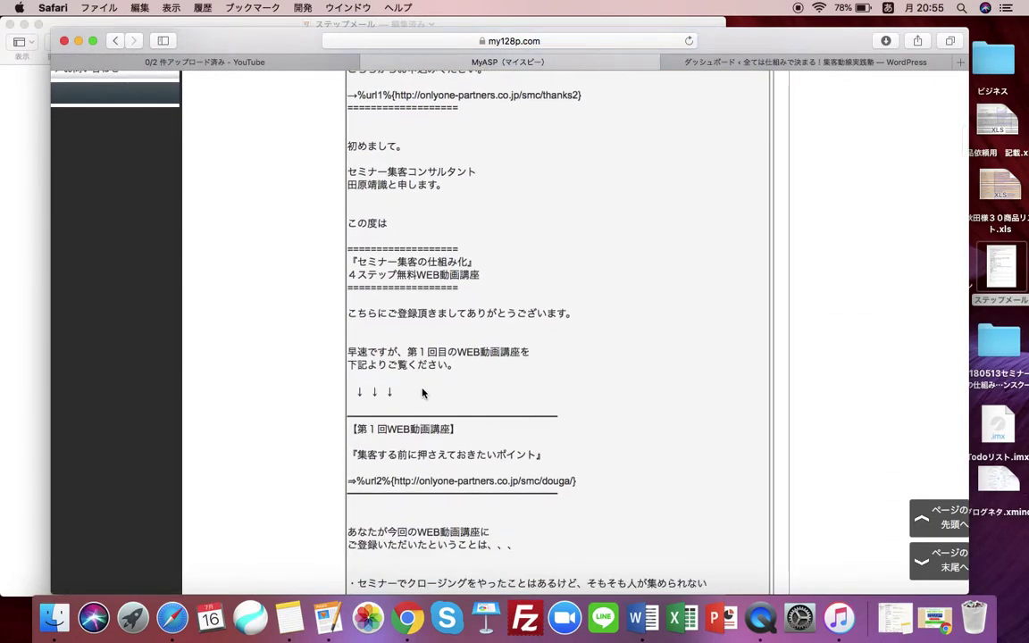
scroll(380, 348, up, 5)
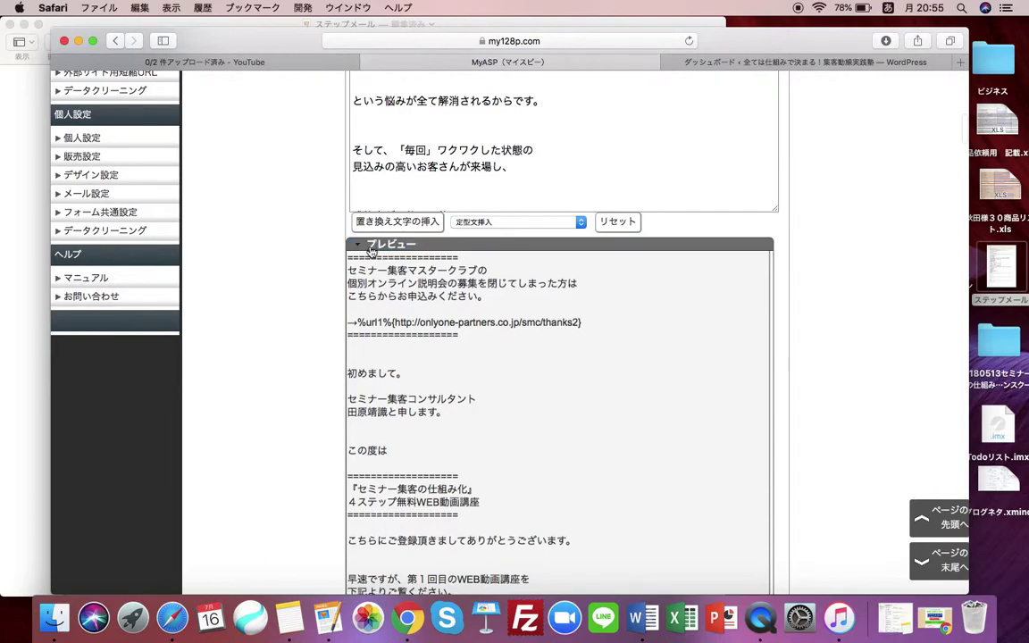
Step: Collapse the プレビュー section beneath the mail body and expand it again
click(362, 246)
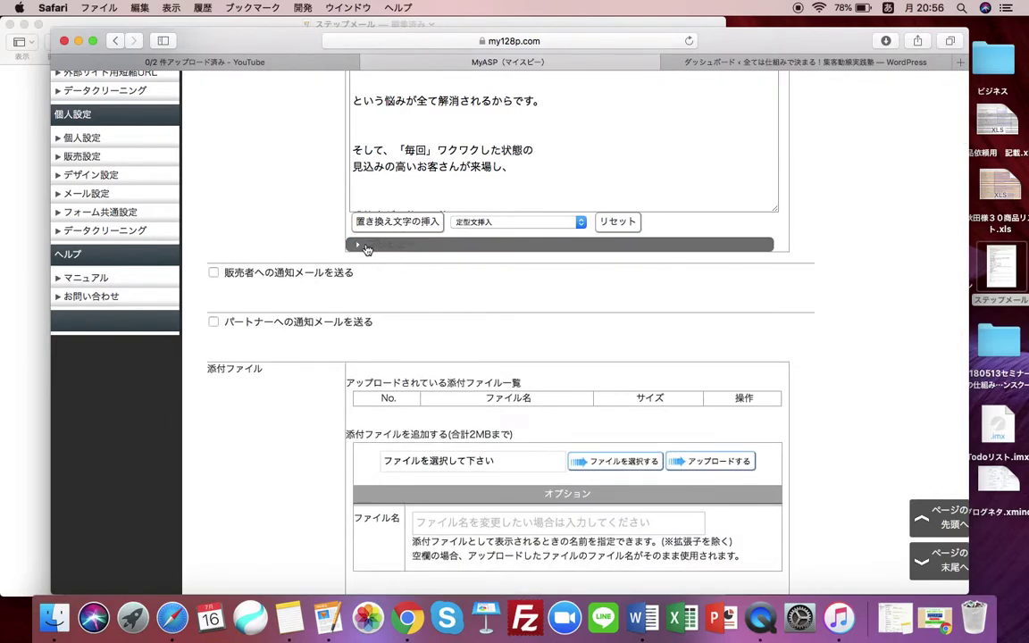
scroll(385, 281, up, 2)
scroll(360, 273, down, 1)
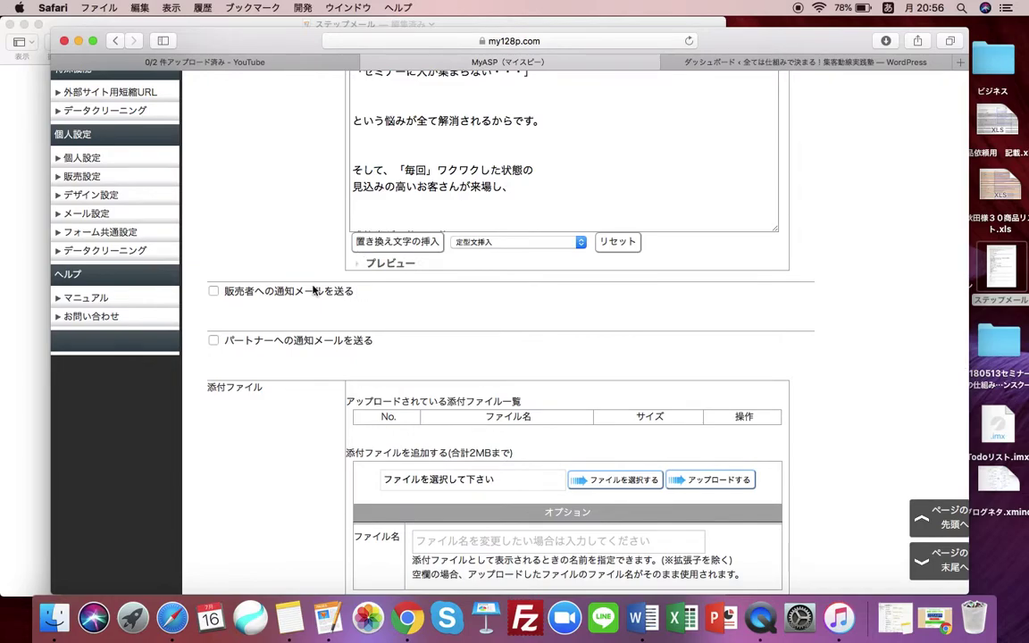
click(360, 266)
scroll(293, 450, down, 4)
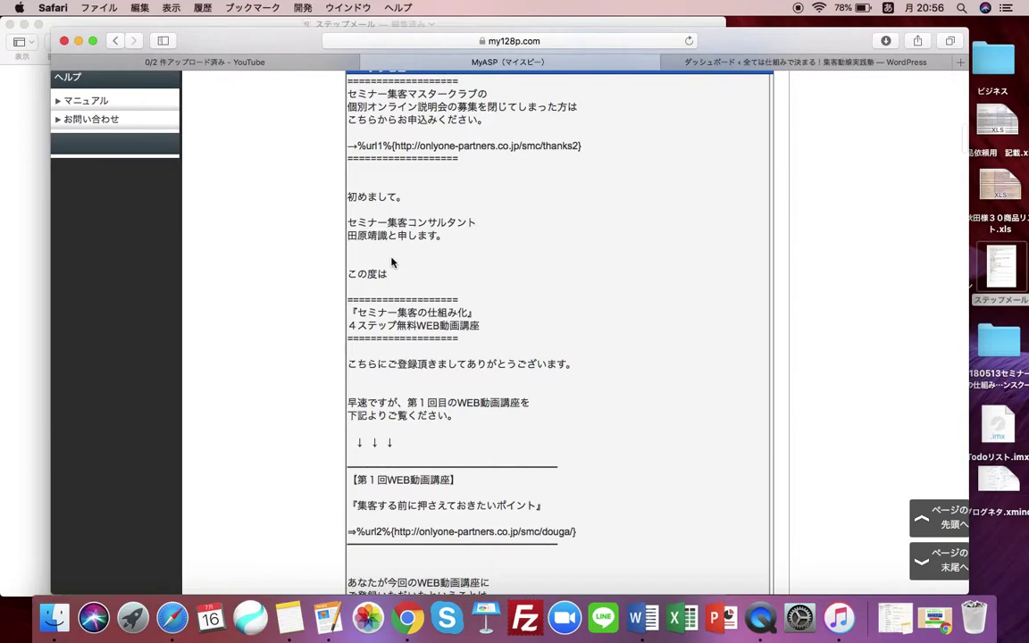
scroll(408, 329, down, 3)
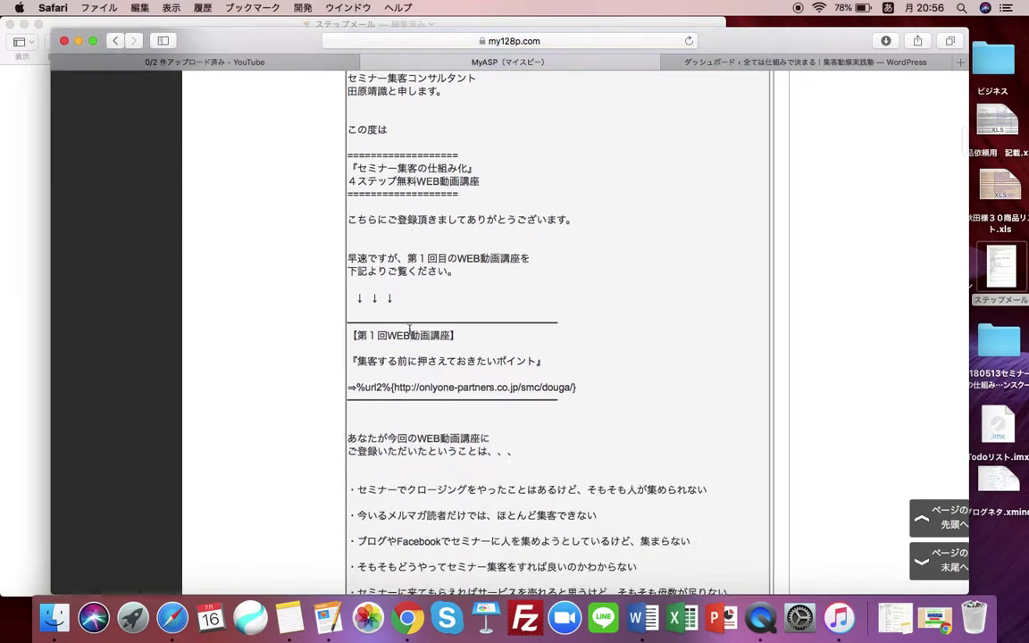
Step: Add five blank lines below the greeting 初めまして。 in the mail body and check the spacing in the preview
scroll(410, 334, up, 10)
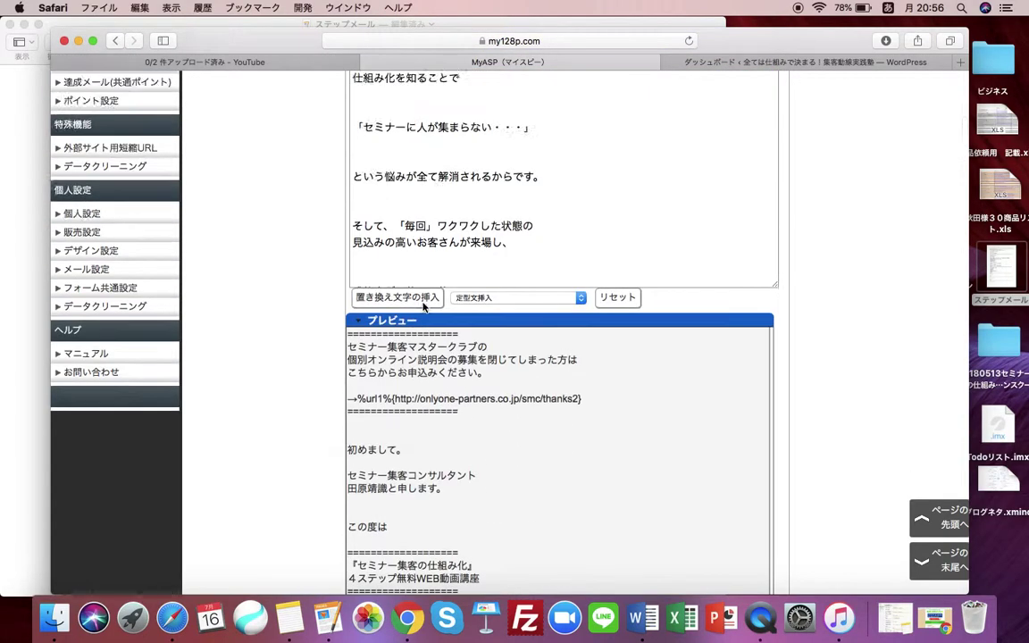
scroll(424, 306, up, 10)
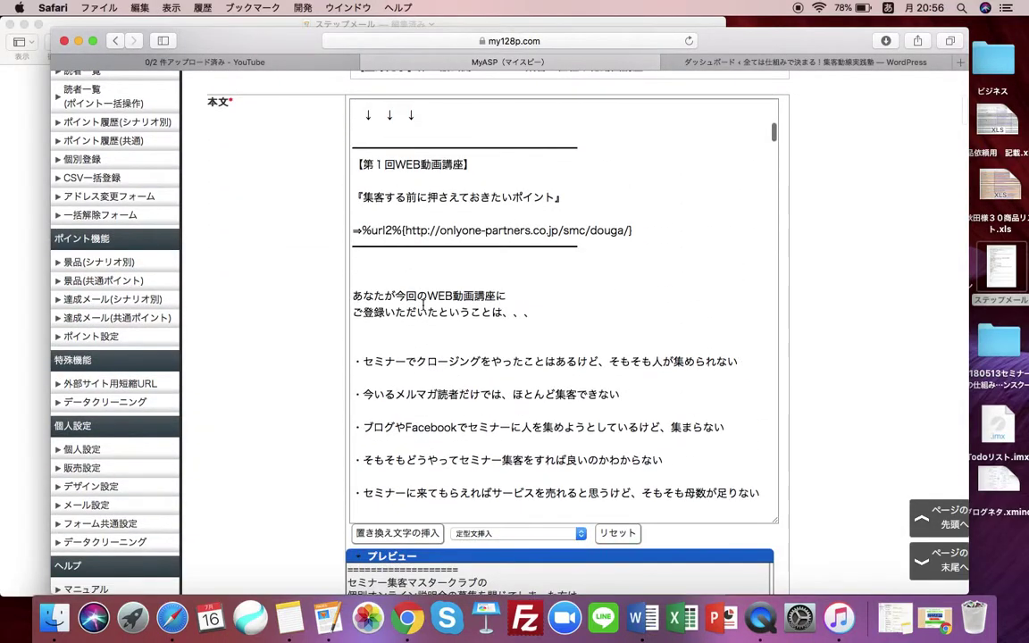
scroll(424, 307, up, 3)
click(427, 276)
key(Return)
key(Return)
key(Return)
key(Return)
key(Return)
click(492, 277)
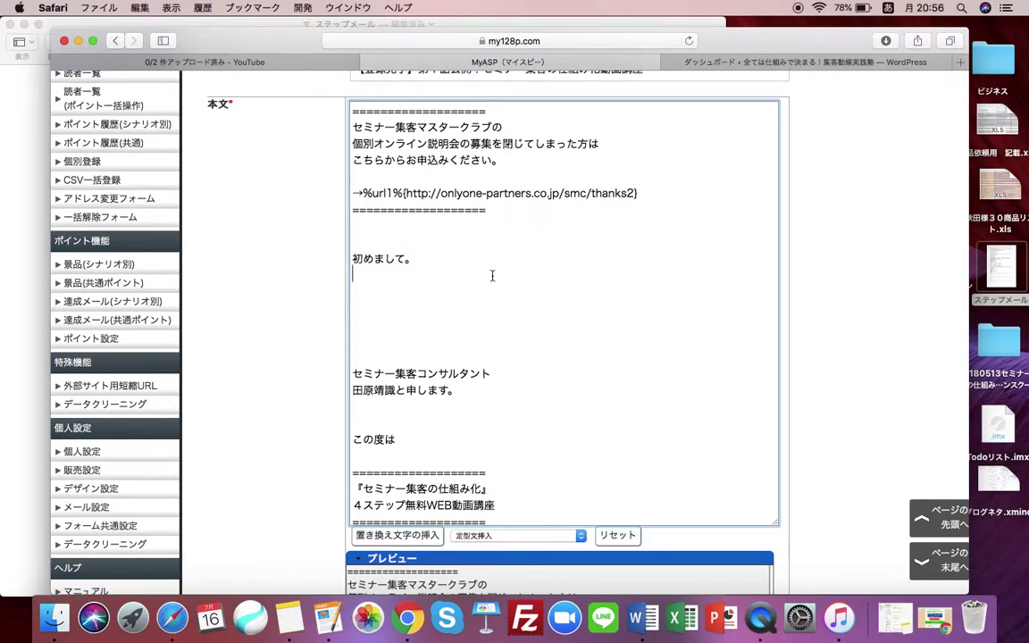
scroll(222, 409, down, 10)
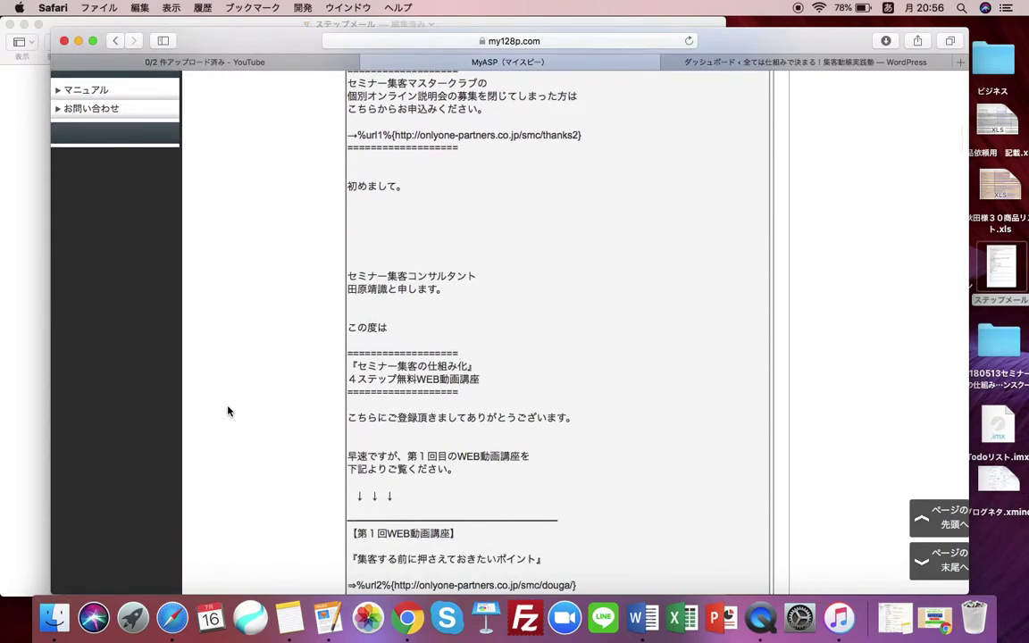
scroll(373, 303, up, 10)
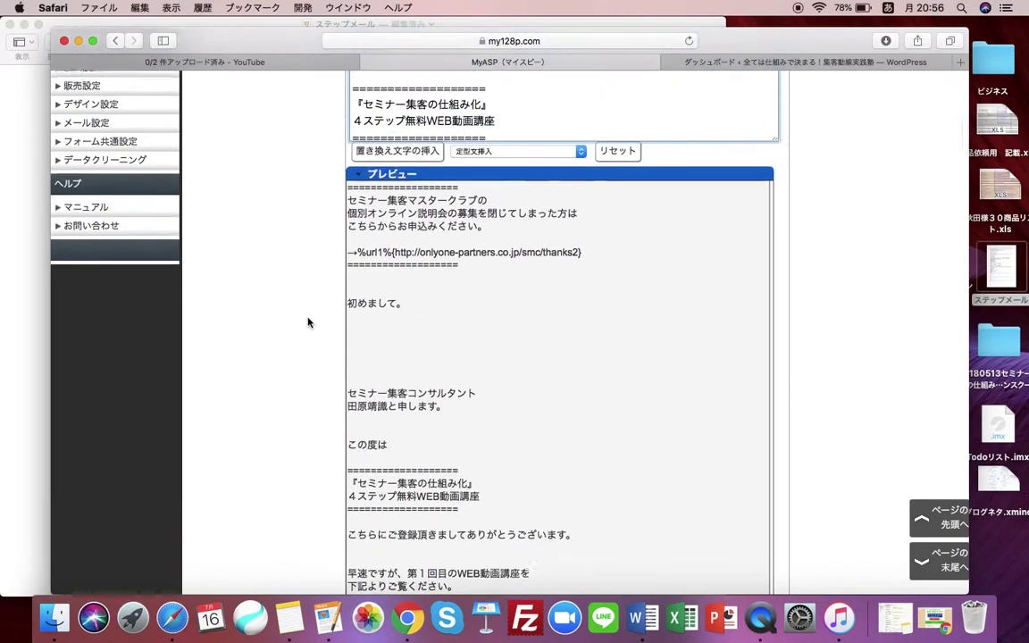
Step: Remove the five blank lines just added below the greeting 初めまして。 in the mail body
key(BackSpace)
key(BackSpace)
key(BackSpace)
key(BackSpace)
key(BackSpace)
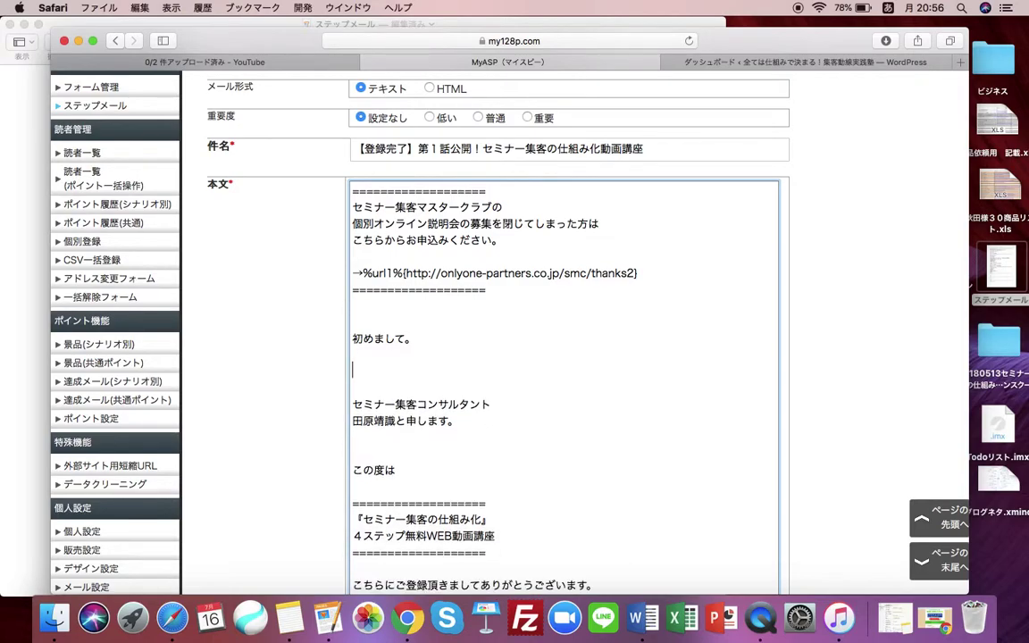
Step: Read through the mail text in the preview, checking its line breaks and spacing
scroll(278, 465, down, 10)
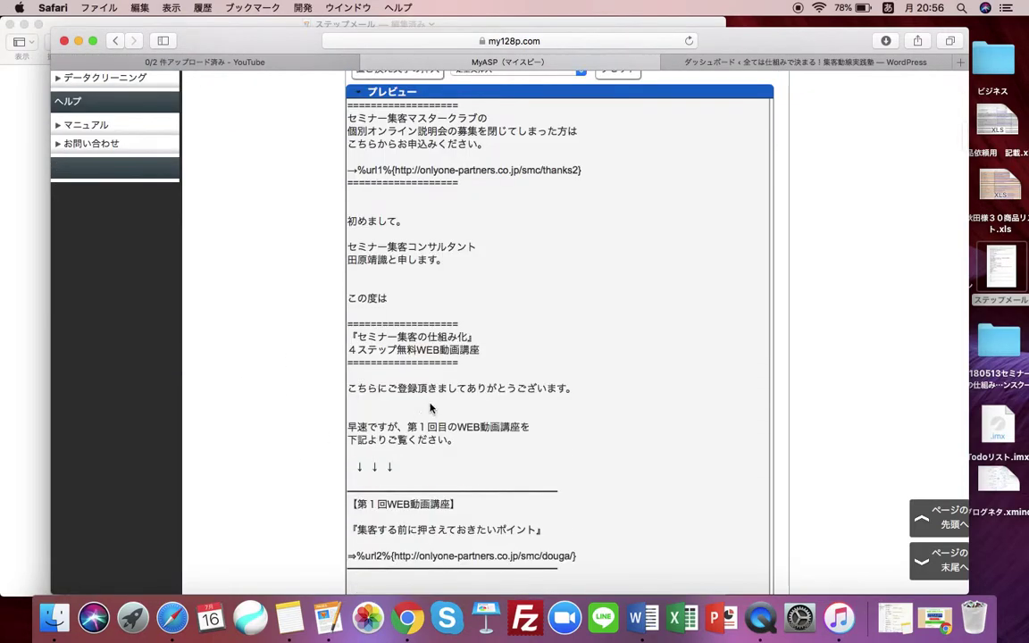
scroll(431, 464, down, 10)
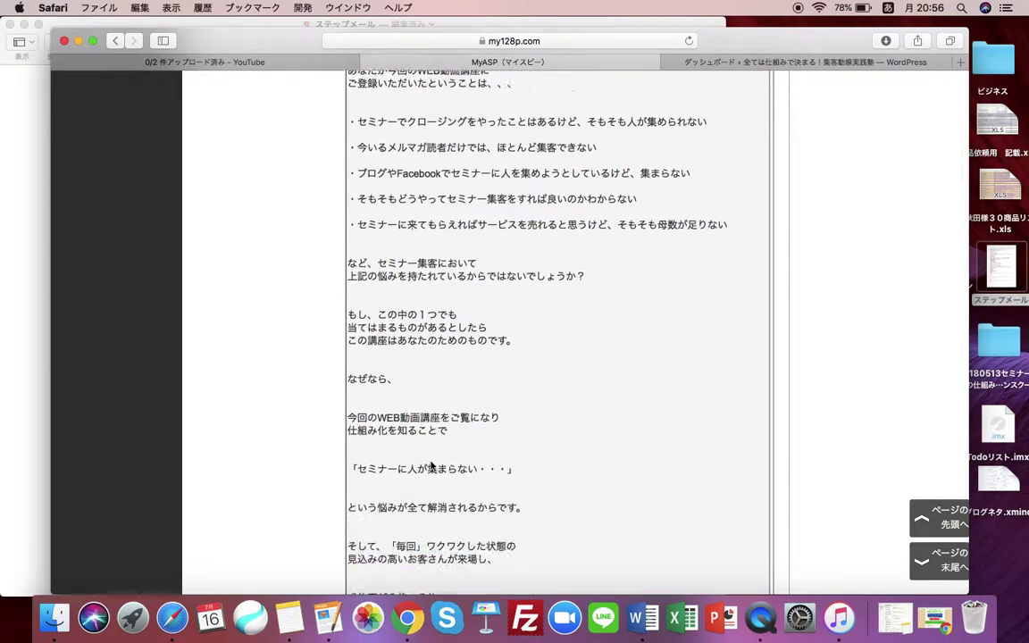
scroll(440, 339, down, 10)
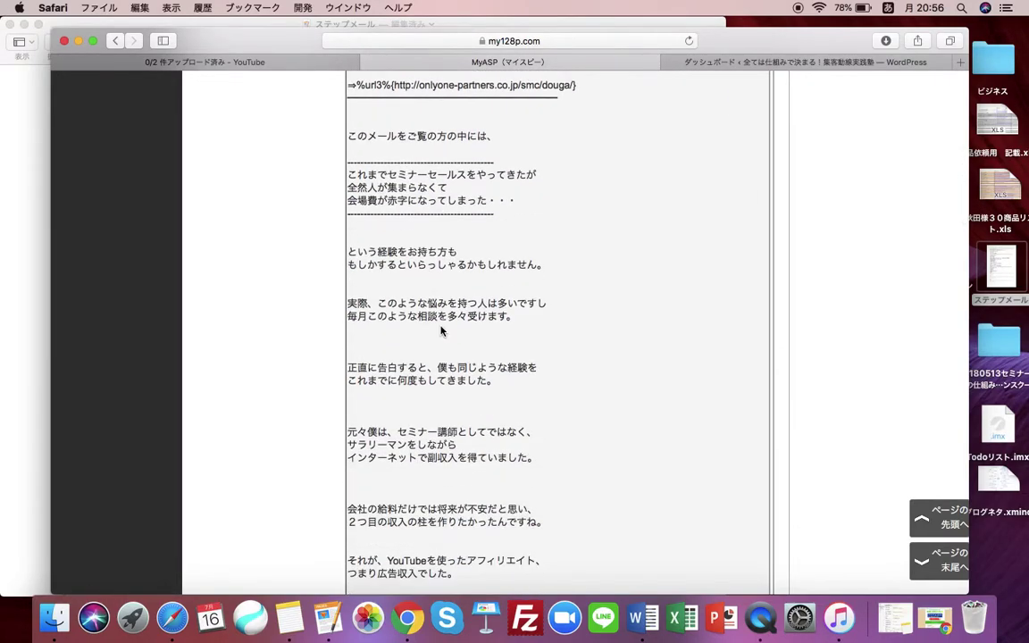
scroll(440, 331, down, 10)
scroll(441, 300, down, 10)
scroll(441, 285, down, 10)
scroll(441, 280, up, 10)
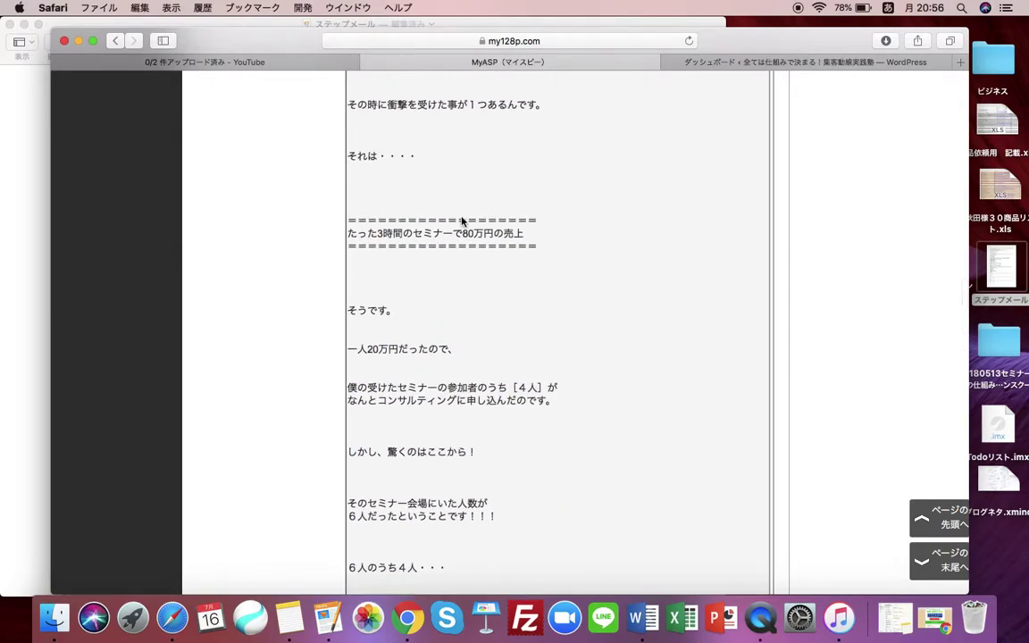
scroll(306, 269, up, 2)
scroll(303, 270, down, 15)
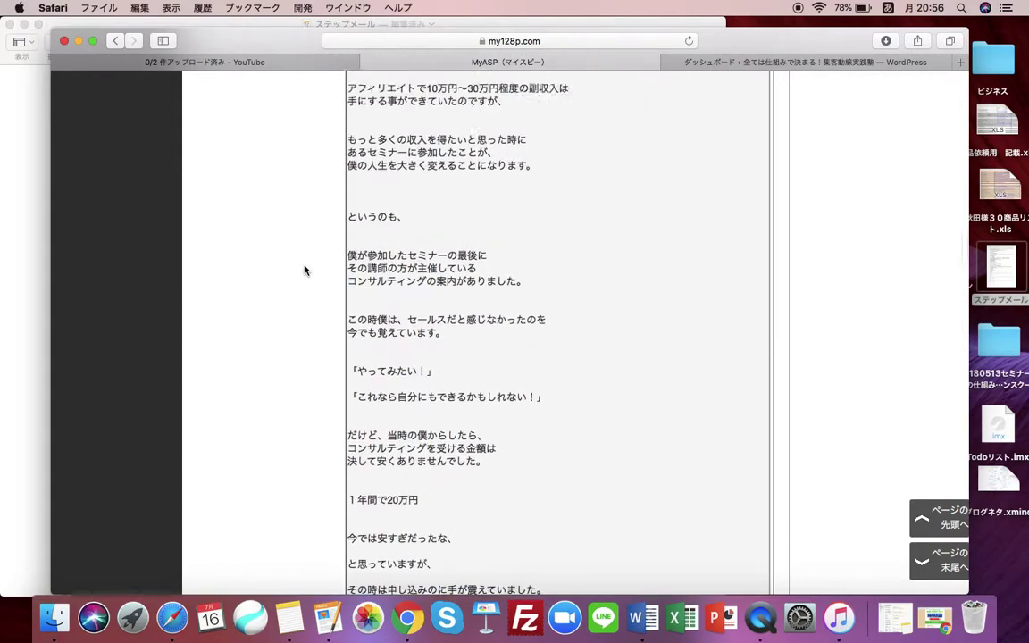
Step: Look through the same mail text in the 本文 field to compare it with the preview
scroll(304, 269, up, 10)
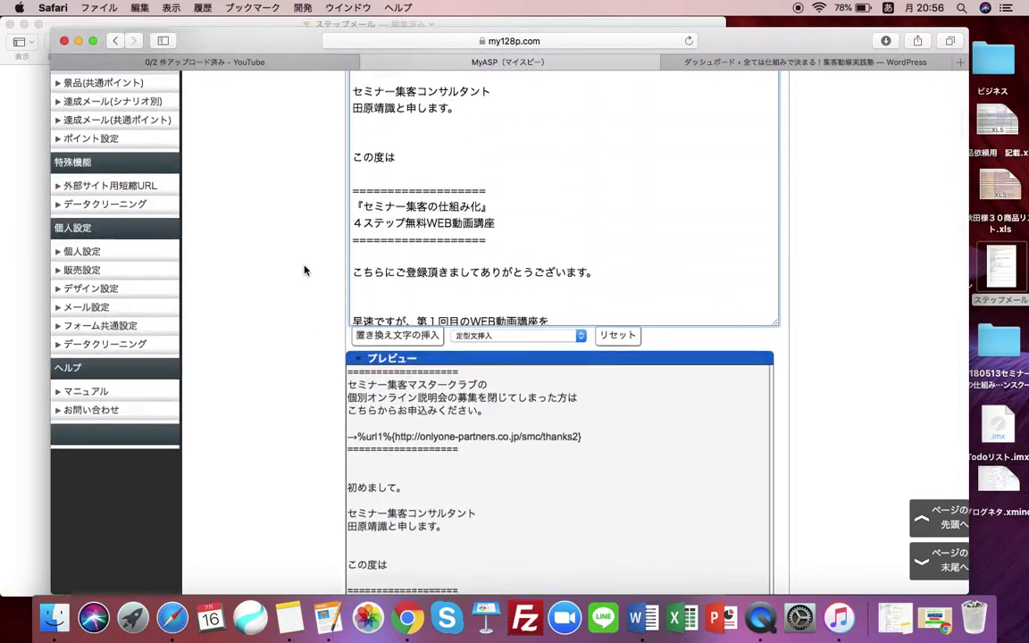
scroll(514, 204, down, 10)
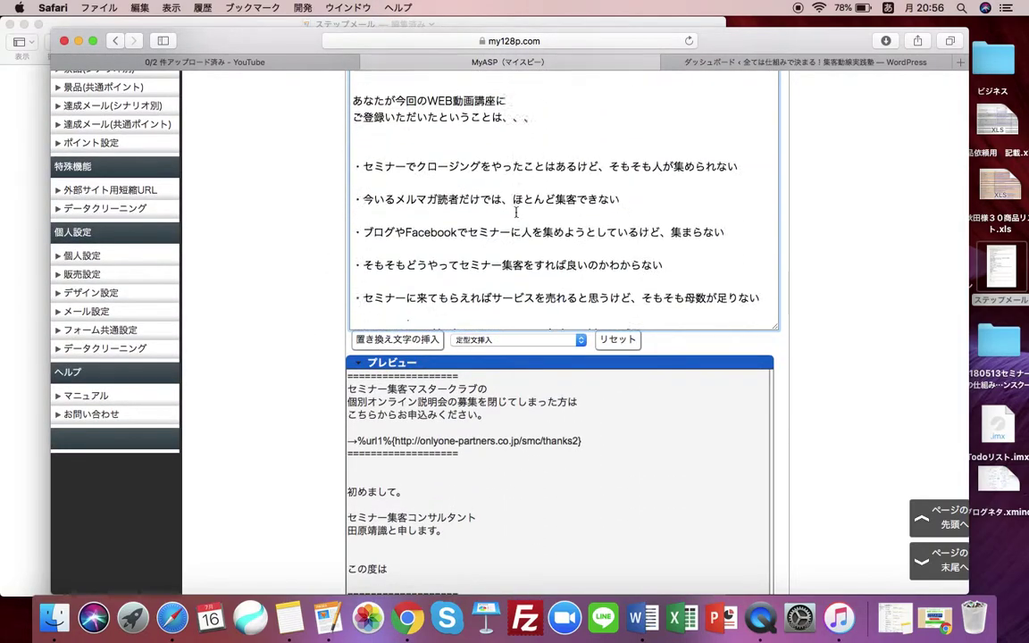
scroll(516, 213, up, 5)
scroll(516, 212, down, 10)
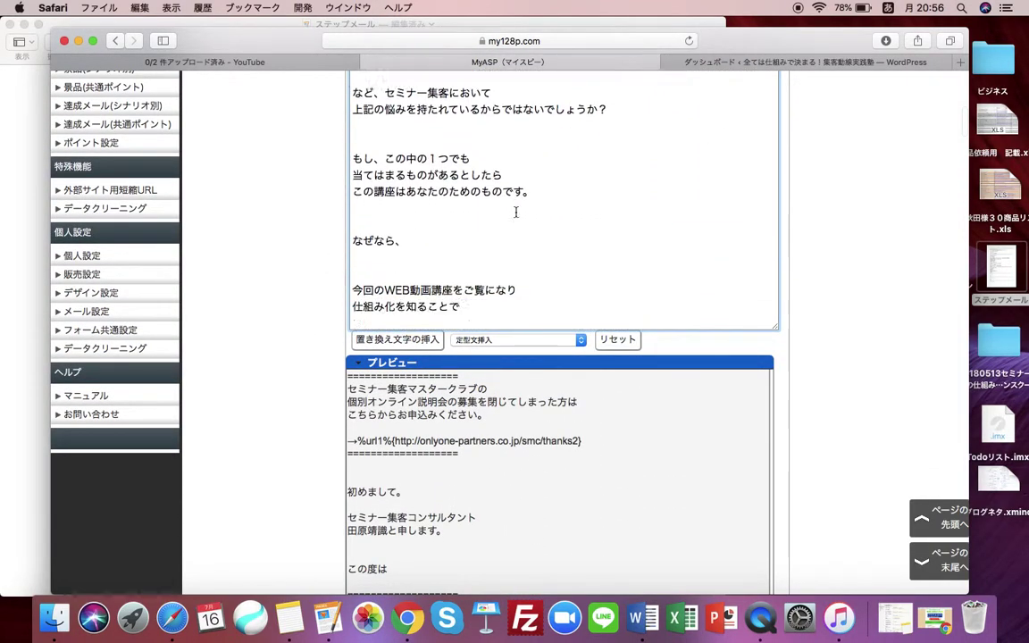
scroll(515, 211, down, 15)
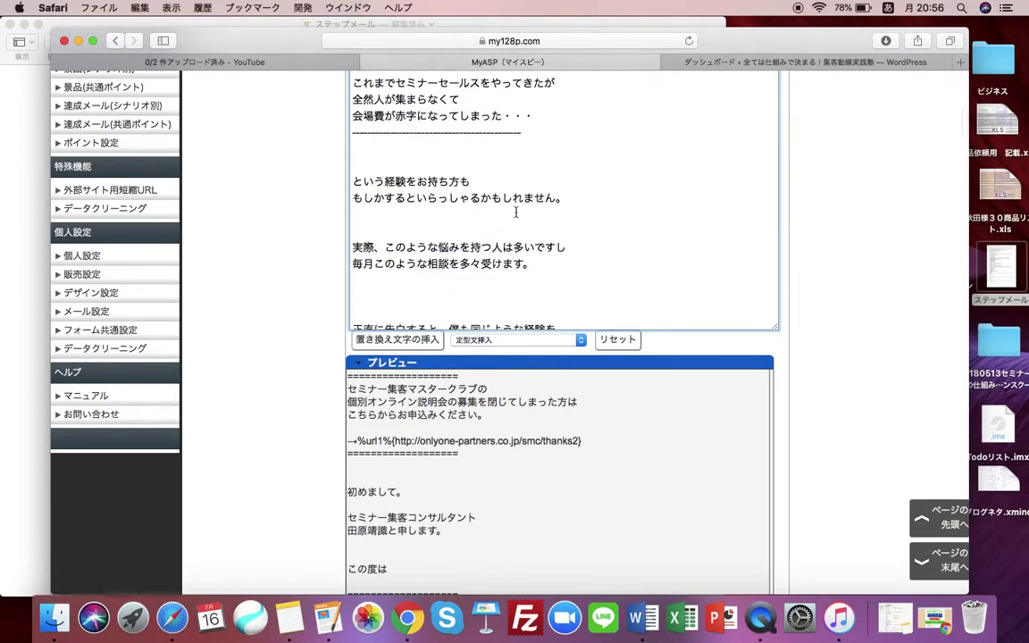
scroll(516, 212, down, 15)
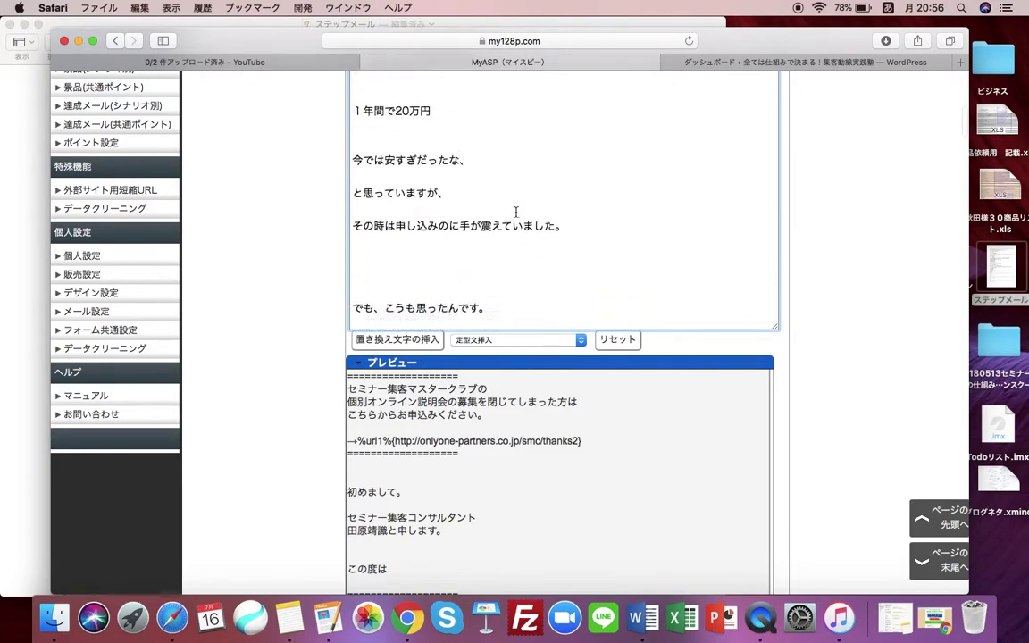
scroll(518, 207, down, 2)
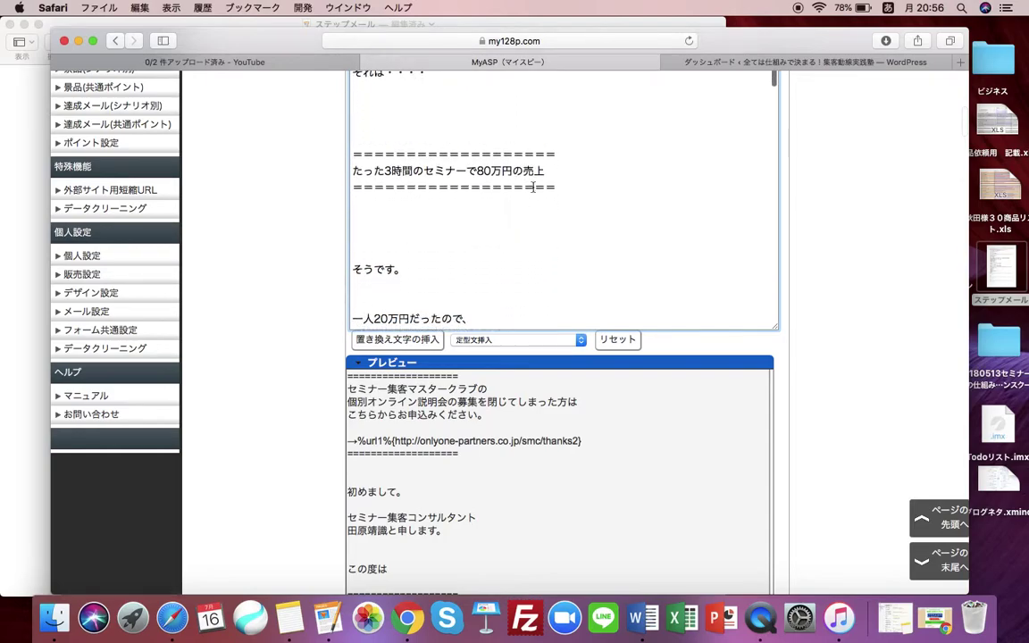
Step: Insert a blank line above and below たった3時間のセミナーで80万円の売上, between its two divider lines in the mail body
key(Return)
key(Down)
key(Down)
key(Return)
click(639, 185)
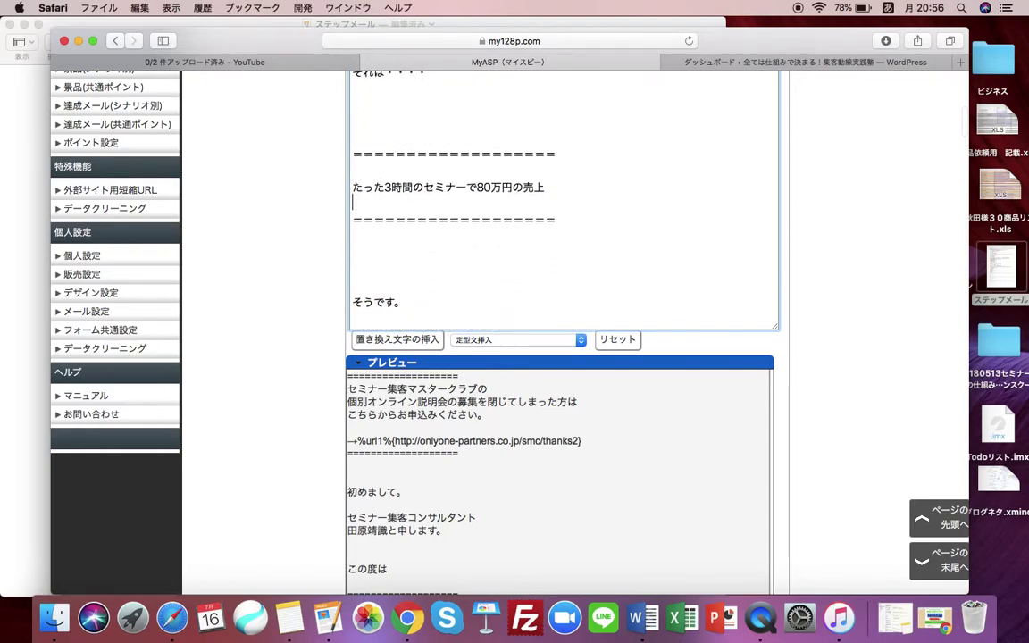
Step: Check the spacing around たった3時間のセミナーで80万円の売上 in the preview and look through the rest of the mail
scroll(273, 375, down, 4)
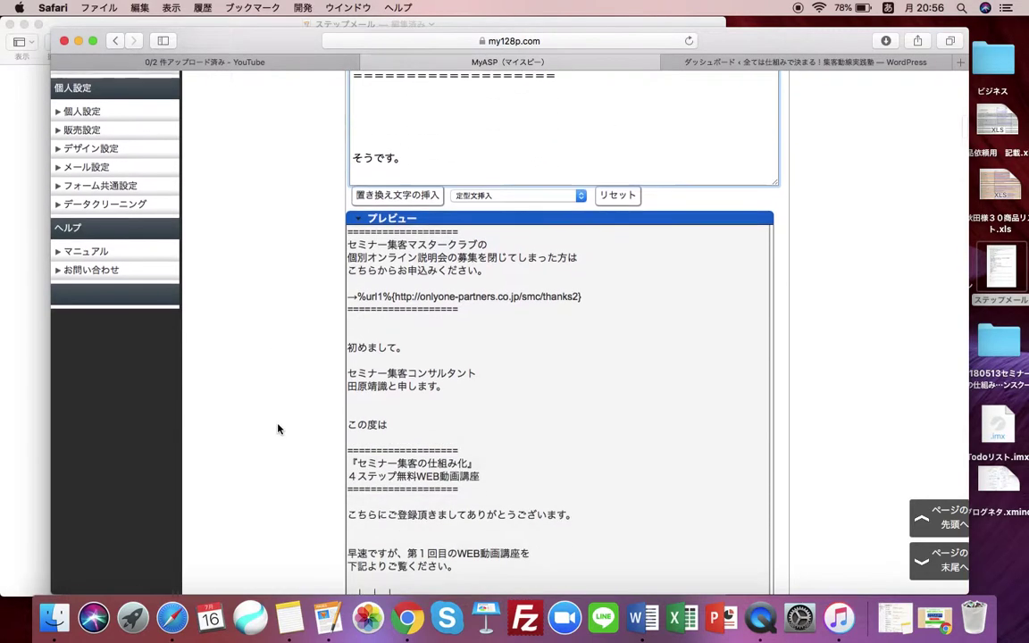
scroll(423, 438, down, 5)
scroll(423, 438, down, 15)
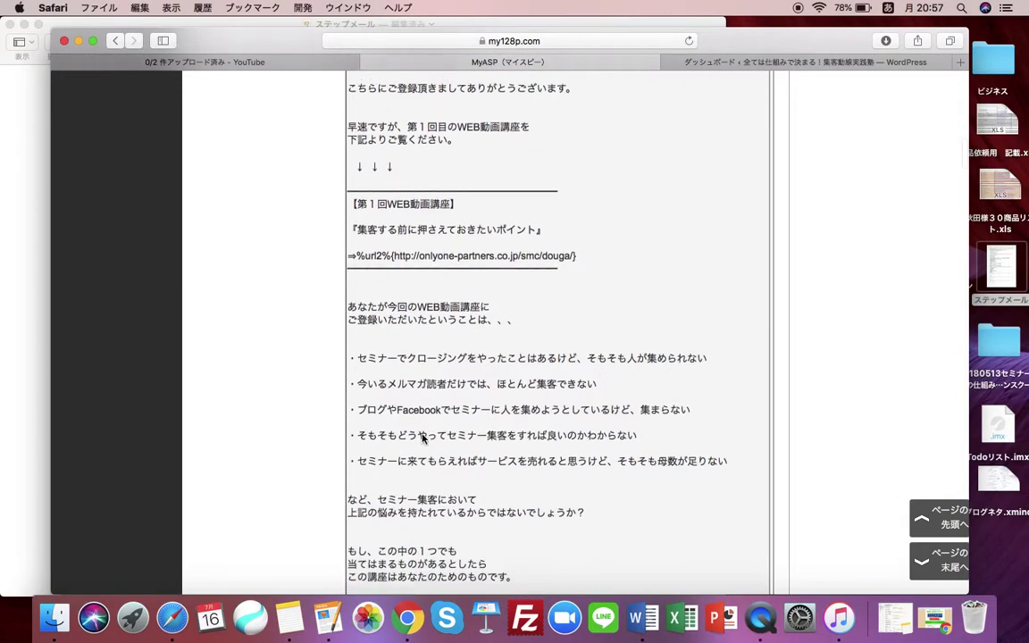
scroll(423, 438, down, 20)
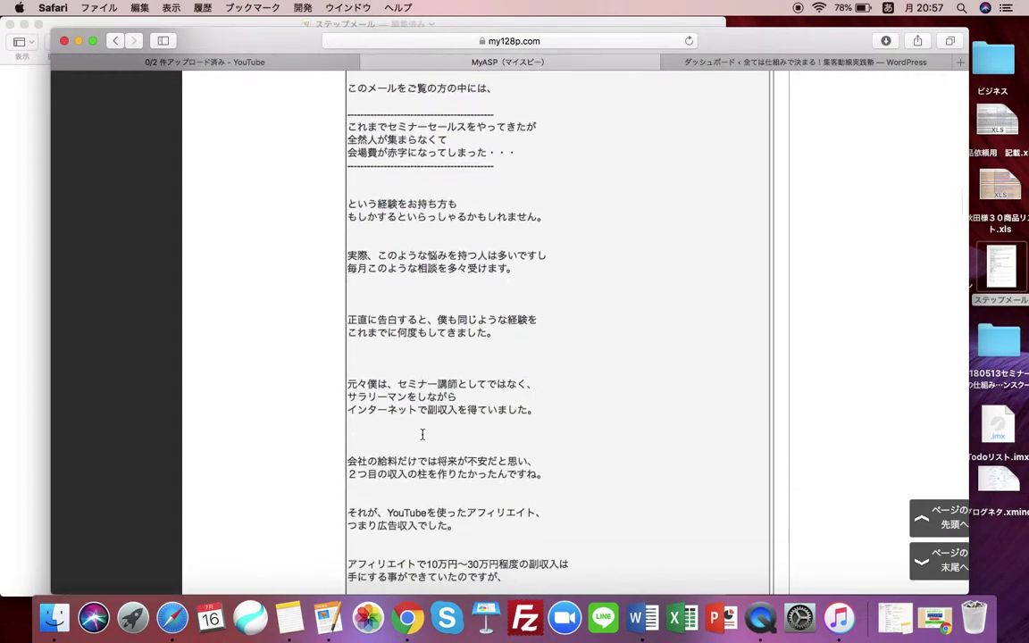
scroll(425, 434, down, 10)
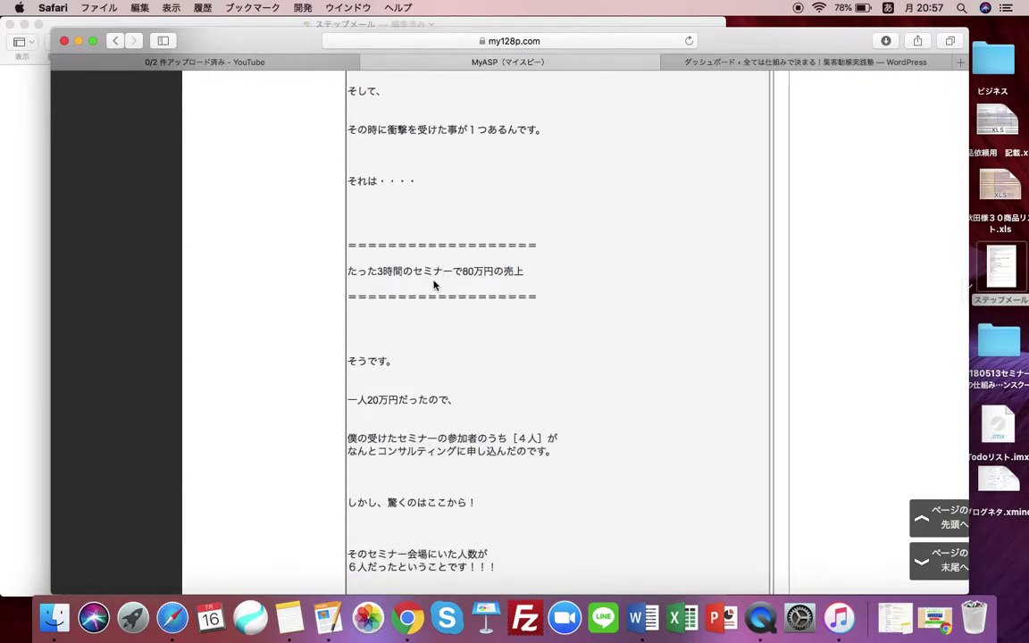
scroll(429, 383, down, 2)
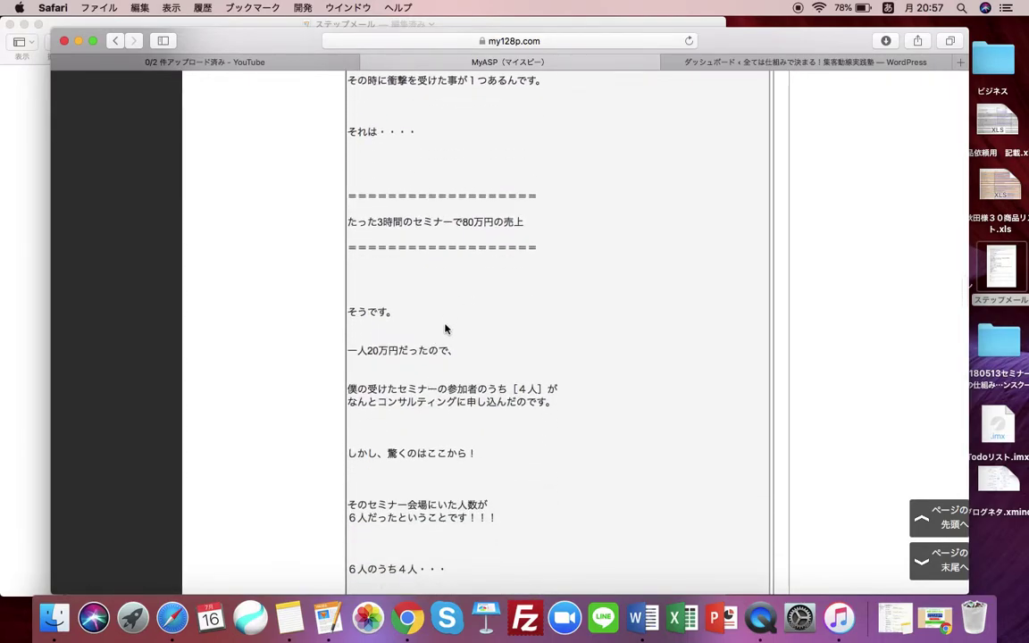
scroll(446, 329, down, 12)
scroll(445, 326, down, 15)
scroll(446, 329, up, 10)
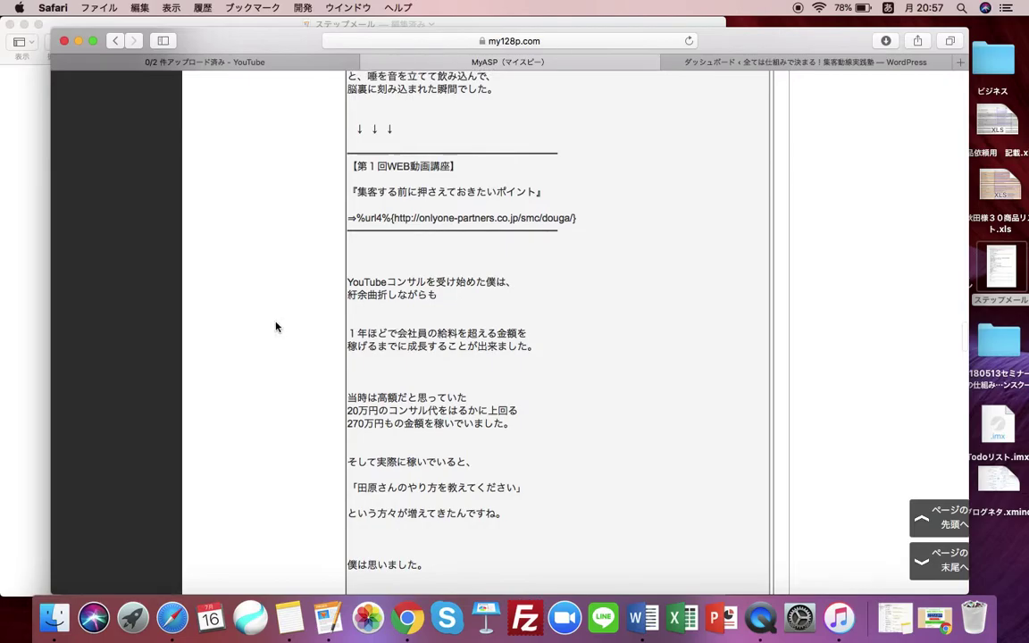
scroll(276, 327, up, 15)
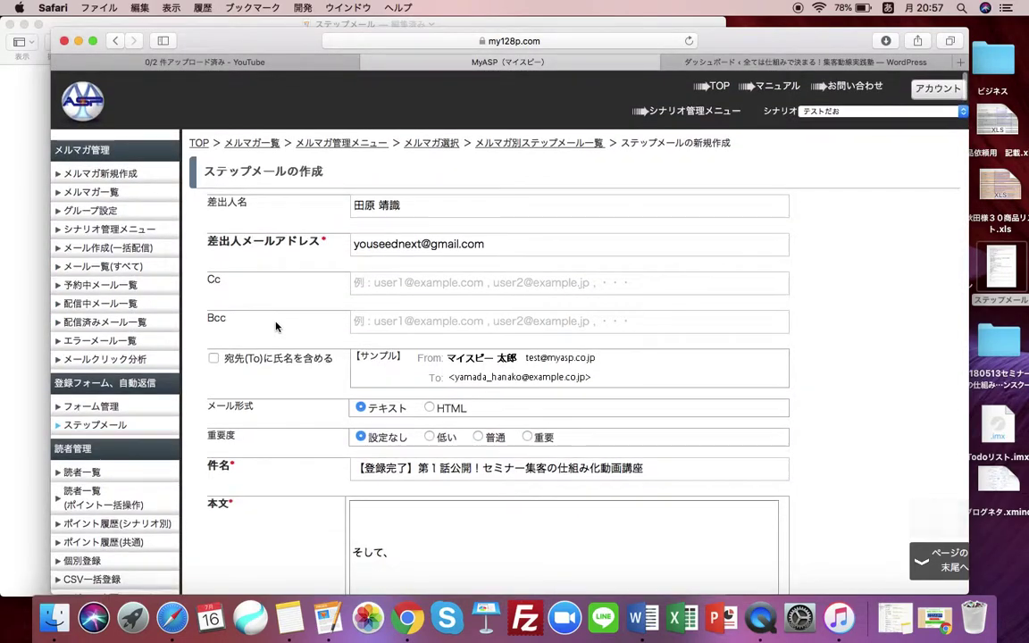
Step: Enable 短縮URL（クリック分析）を使用する for the mail and look over the list of replacement URLs
scroll(275, 327, down, 5)
scroll(381, 444, down, 15)
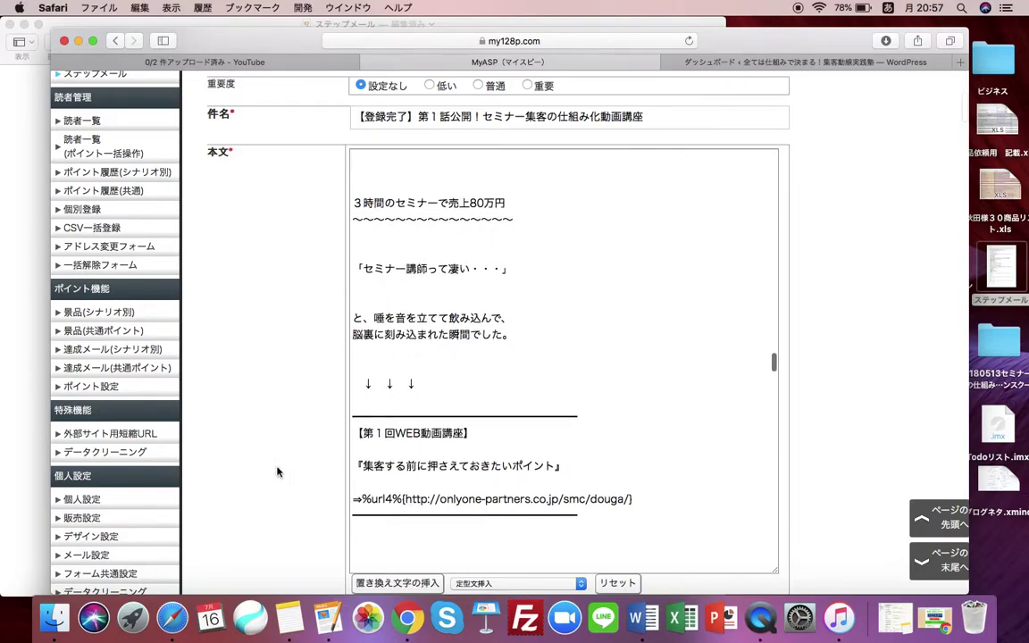
scroll(283, 547, down, 15)
scroll(283, 548, down, 20)
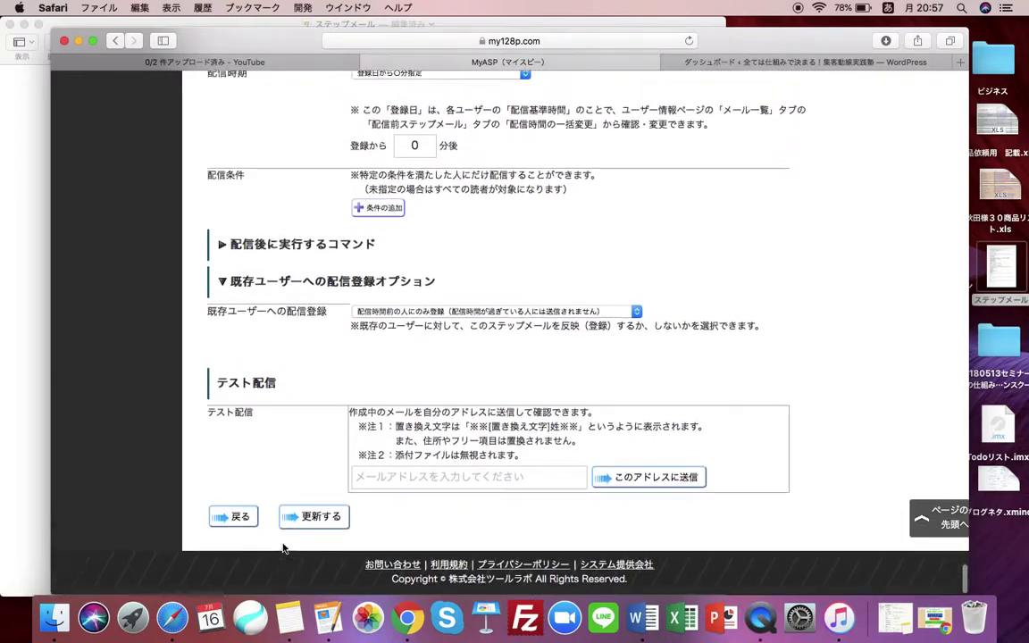
scroll(283, 548, up, 5)
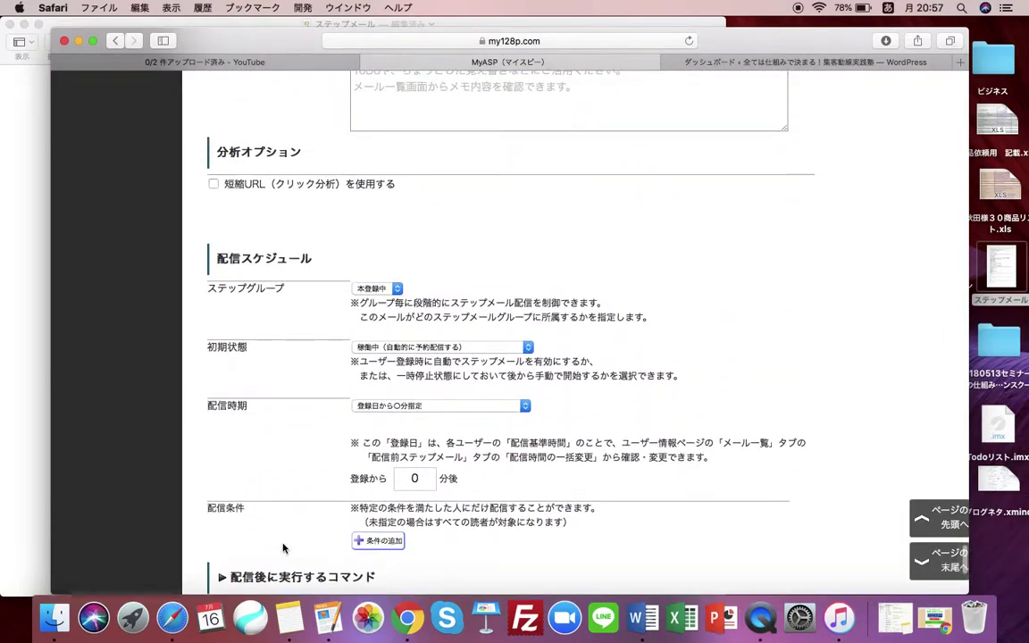
click(213, 185)
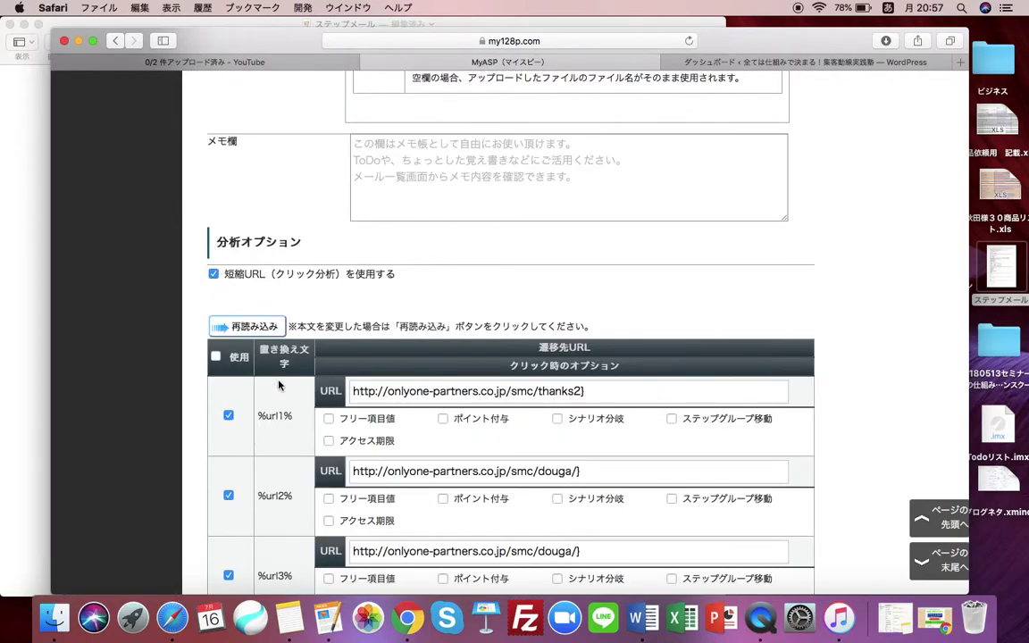
scroll(266, 518, down, 5)
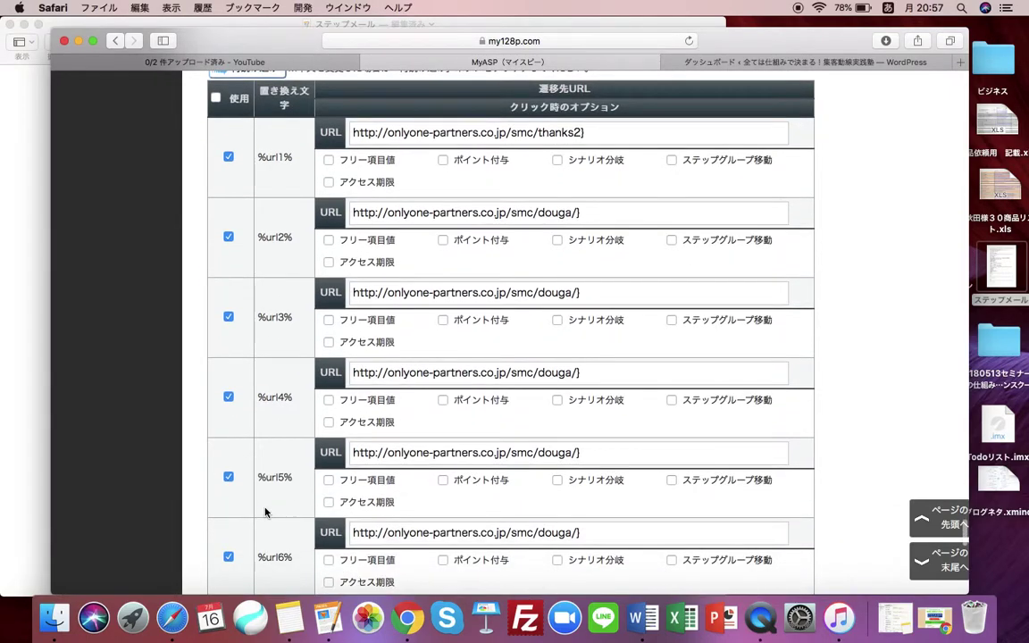
scroll(265, 512, down, 6)
scroll(264, 512, down, 3)
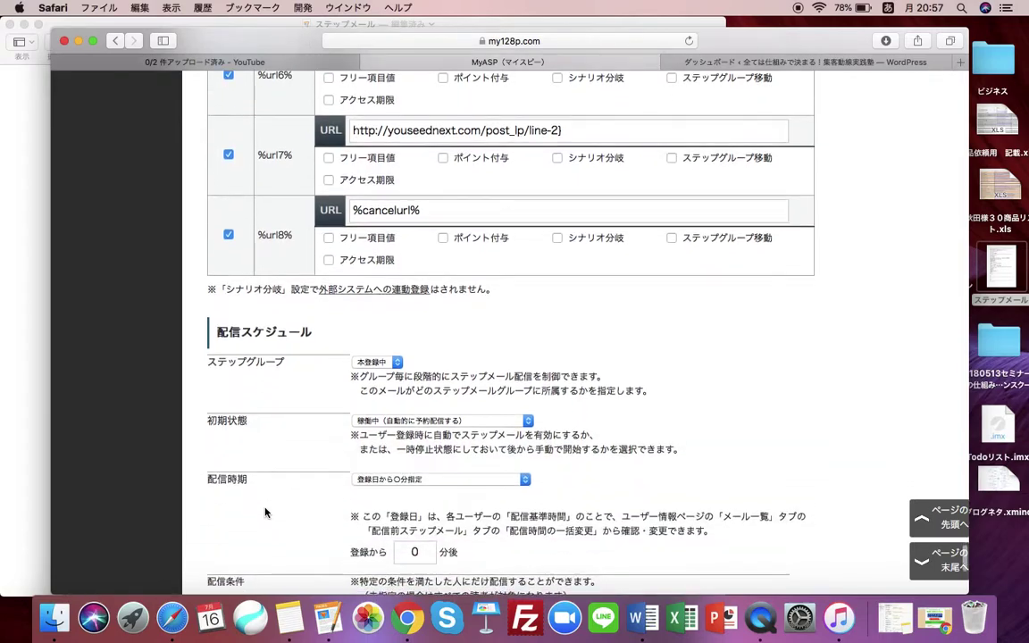
Step: Review the delivery settings: step group, initial state, delivery timing, conditions, existing-user registration and the test-delivery address field
scroll(264, 512, down, 3)
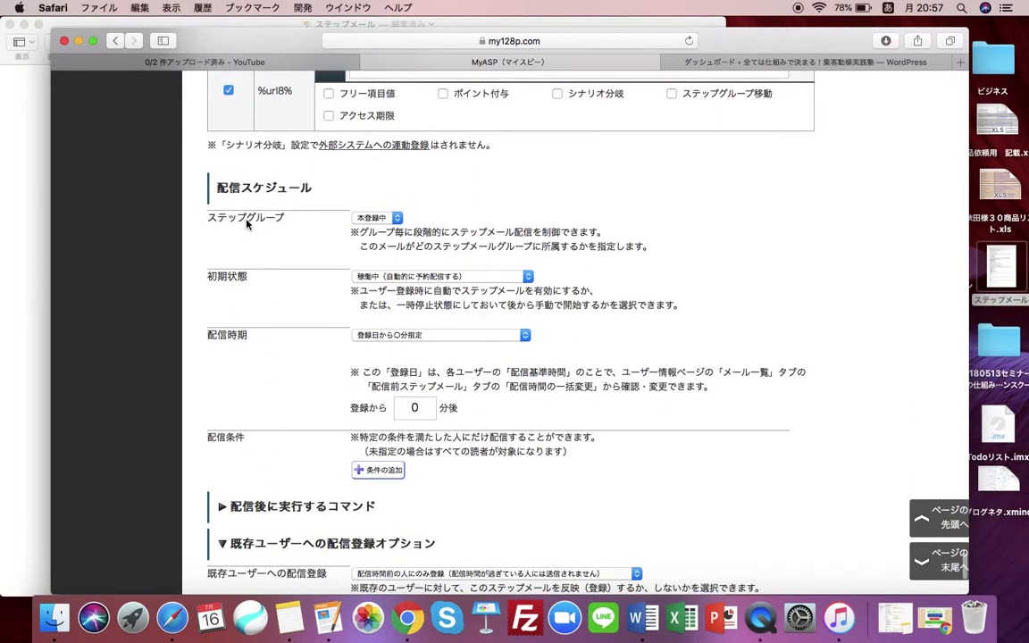
click(374, 219)
click(375, 219)
scroll(291, 326, down, 1)
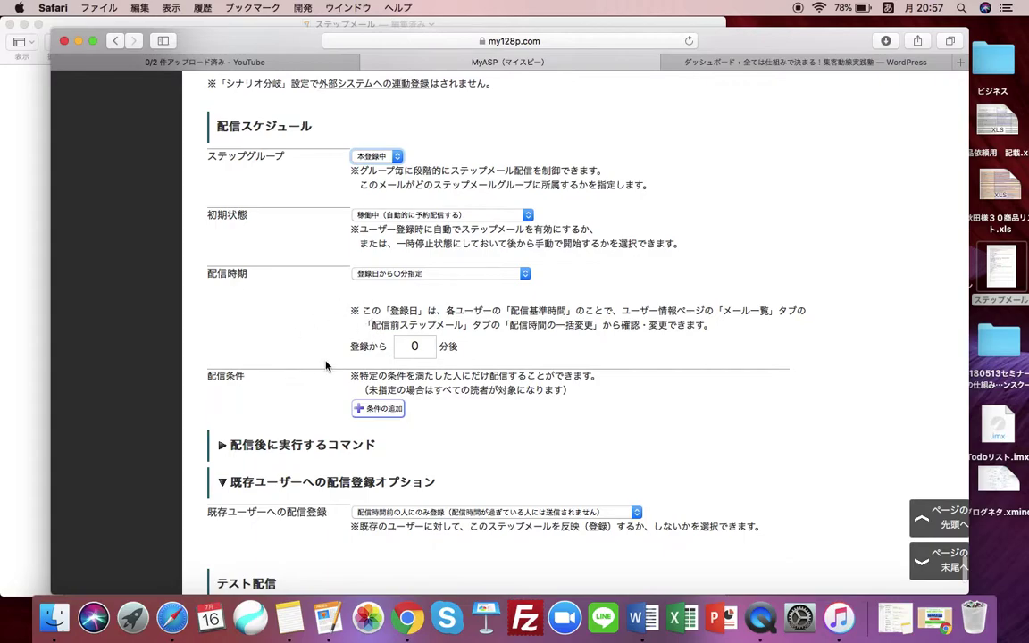
click(452, 360)
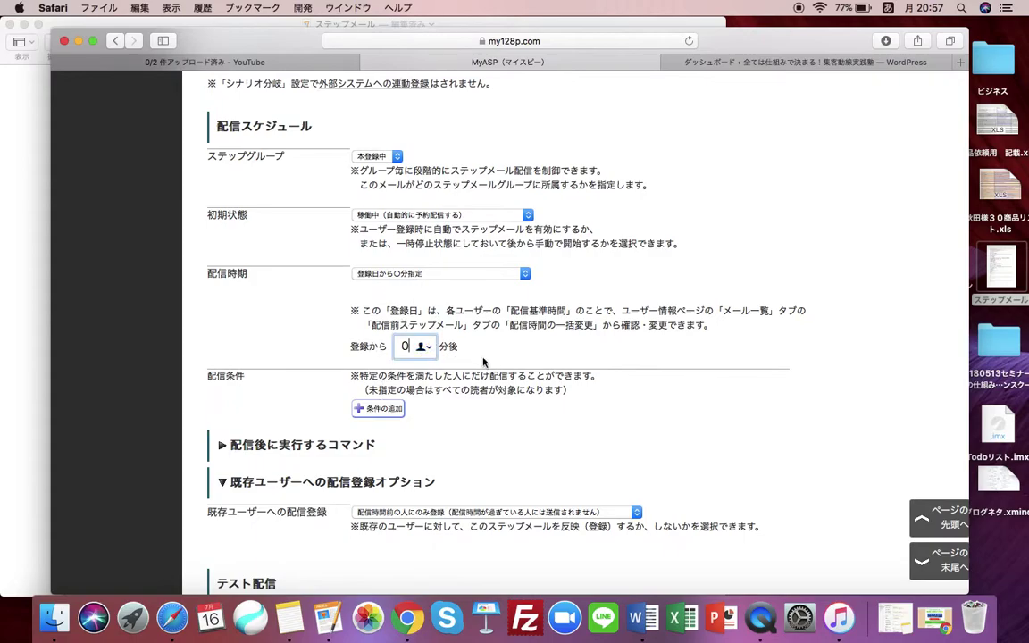
scroll(485, 369, down, 2)
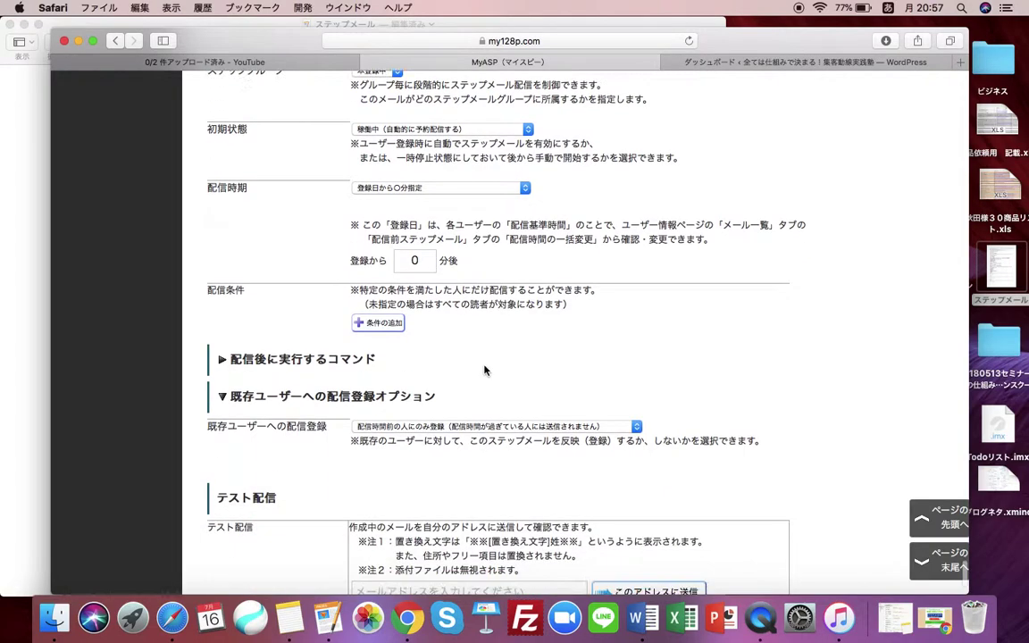
scroll(485, 370, up, 2)
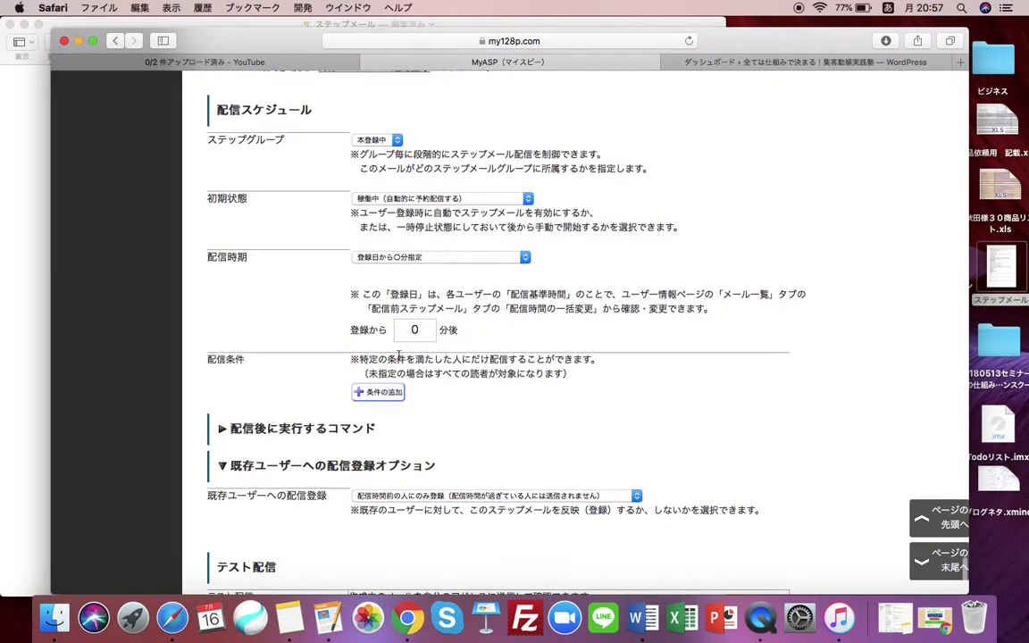
scroll(319, 347, down, 2)
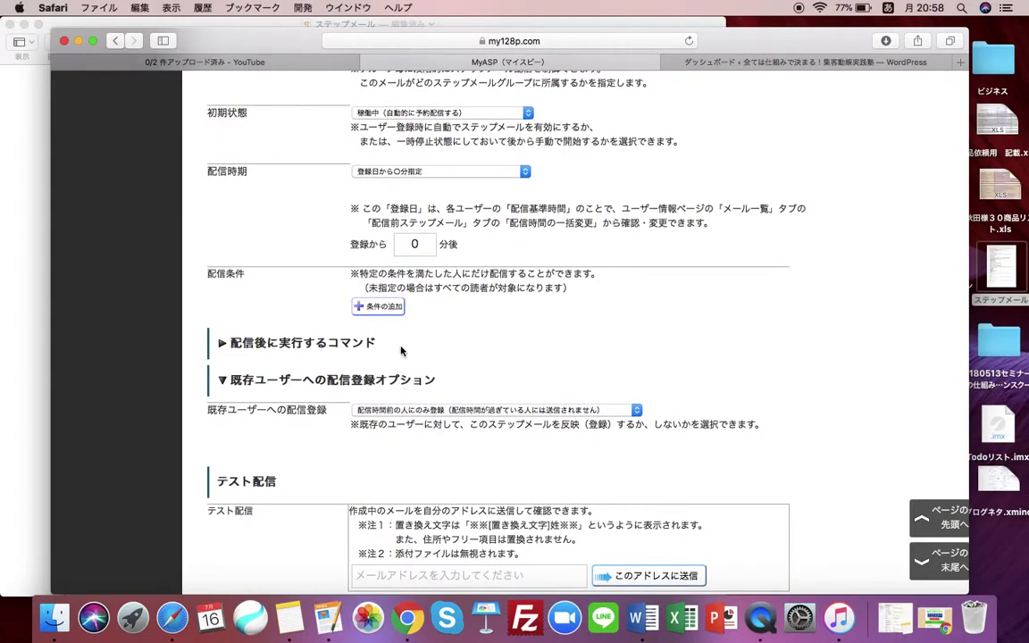
scroll(395, 356, down, 3)
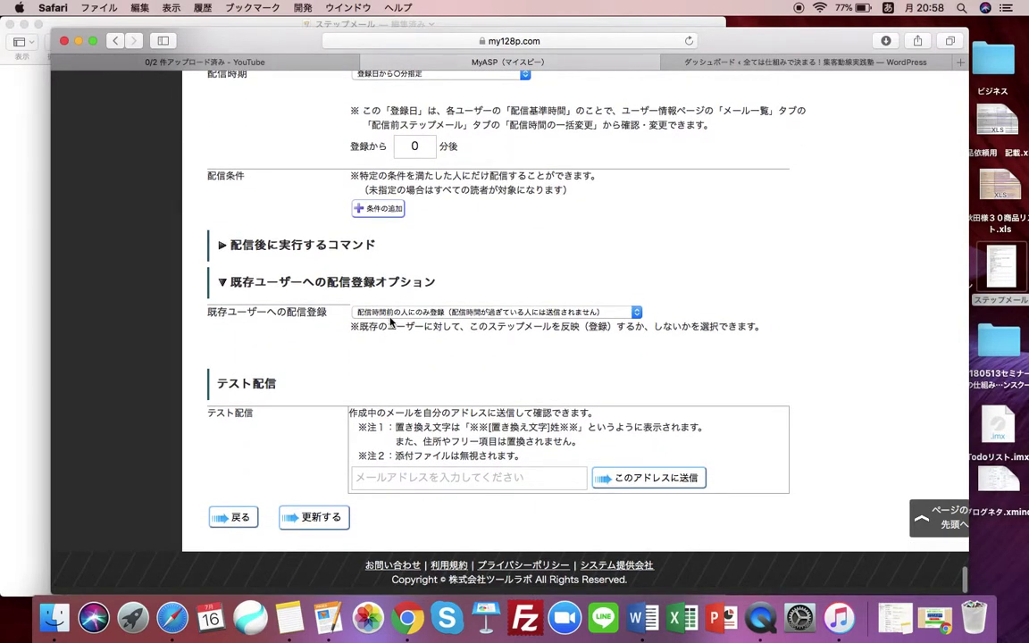
click(388, 478)
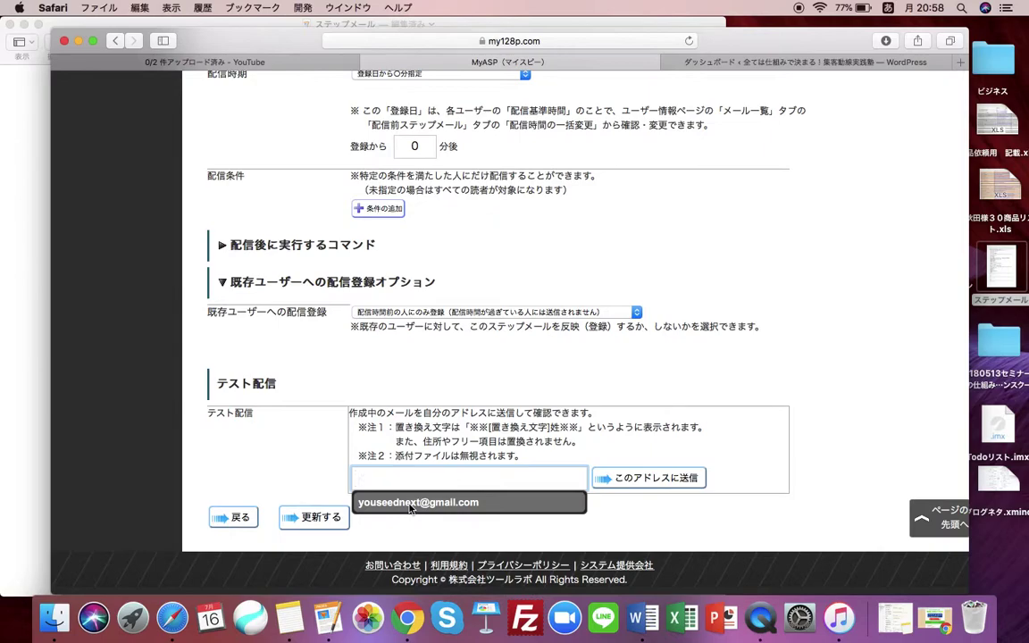
click(411, 532)
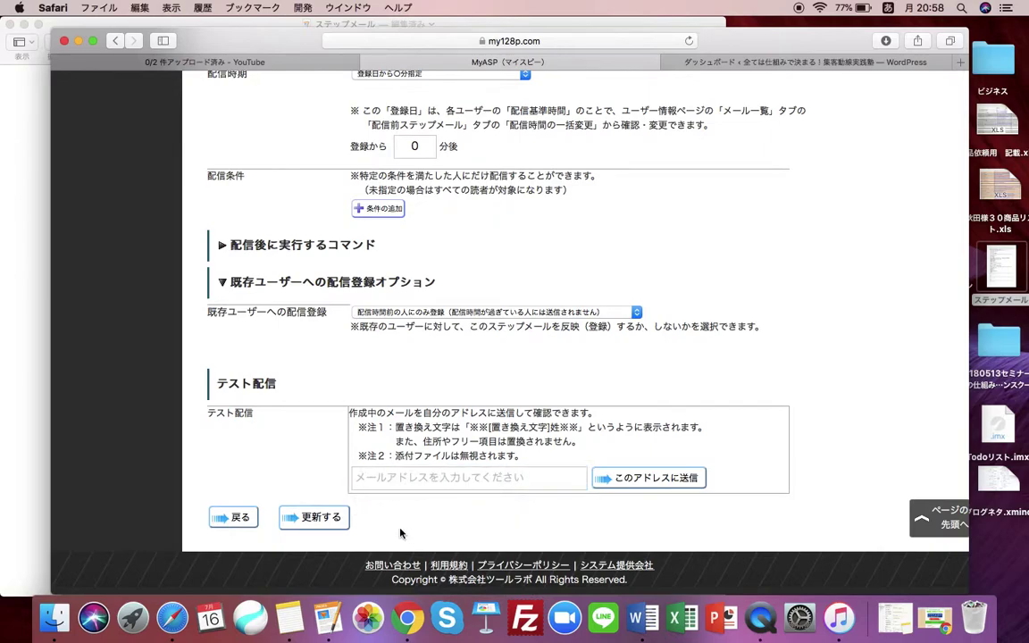
Step: Save the step mail, accepting immediate delivery after registration, and return to the step mail list
click(326, 525)
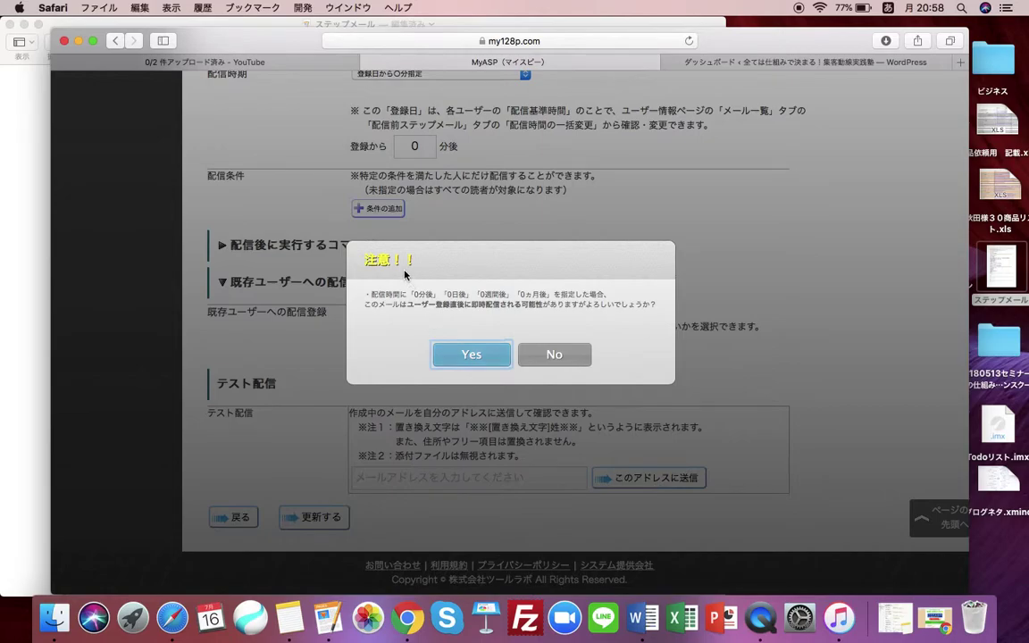
click(488, 360)
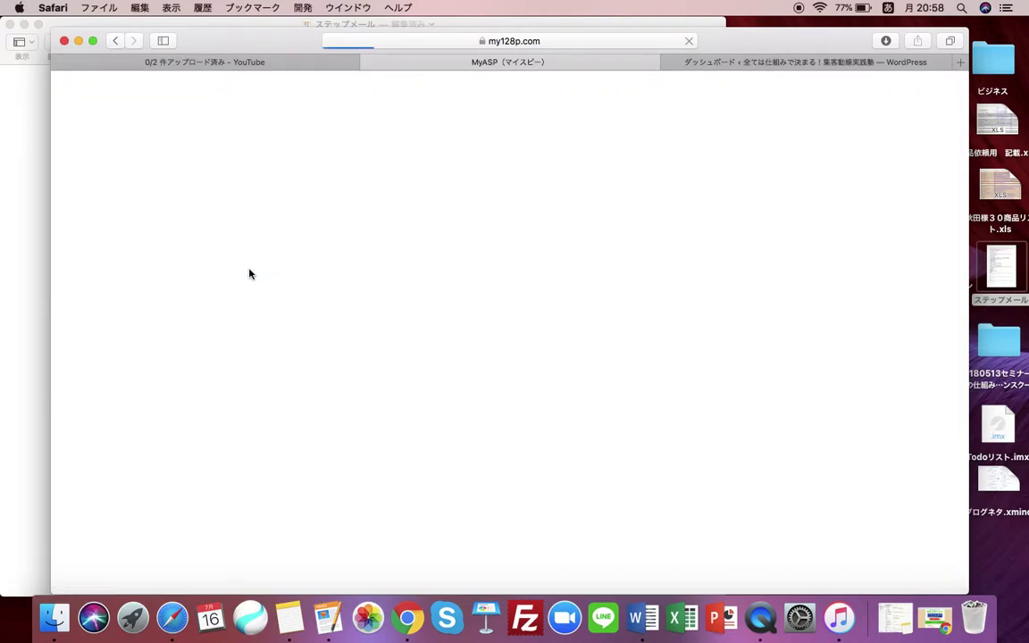
scroll(283, 375, down, 4)
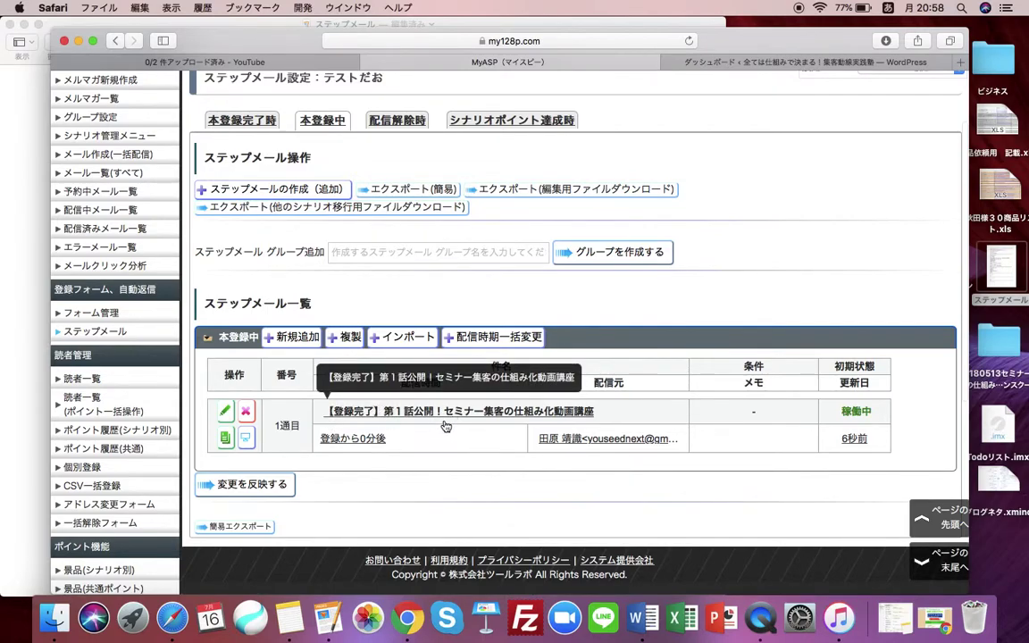
Step: Open the first step mail for editing and change its subject to 【登録完了！】第１話公開！セミナー集客の仕組み化動画講座
click(227, 414)
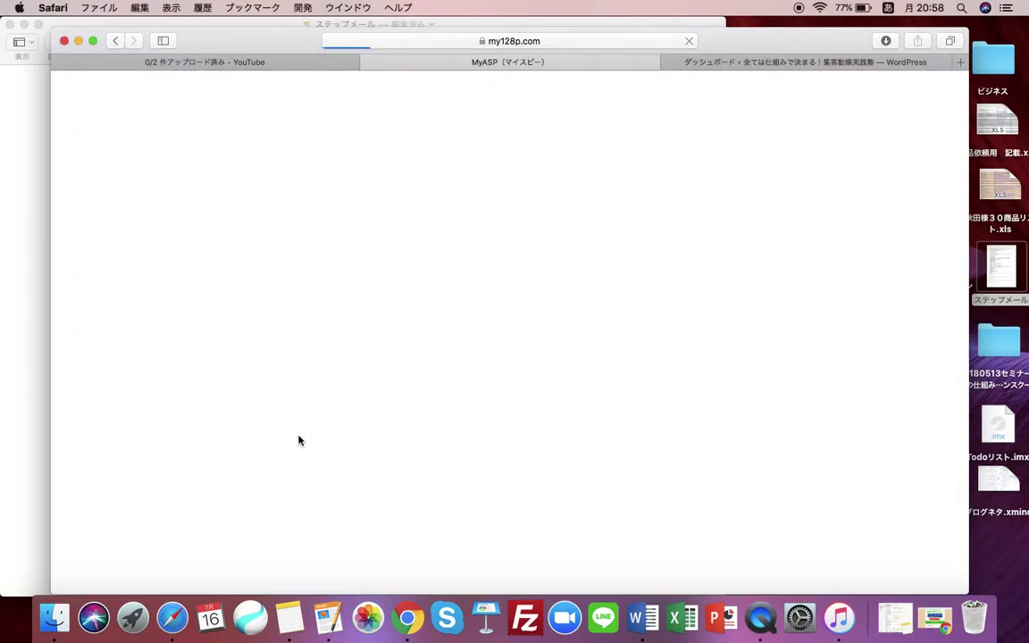
scroll(299, 356, down, 5)
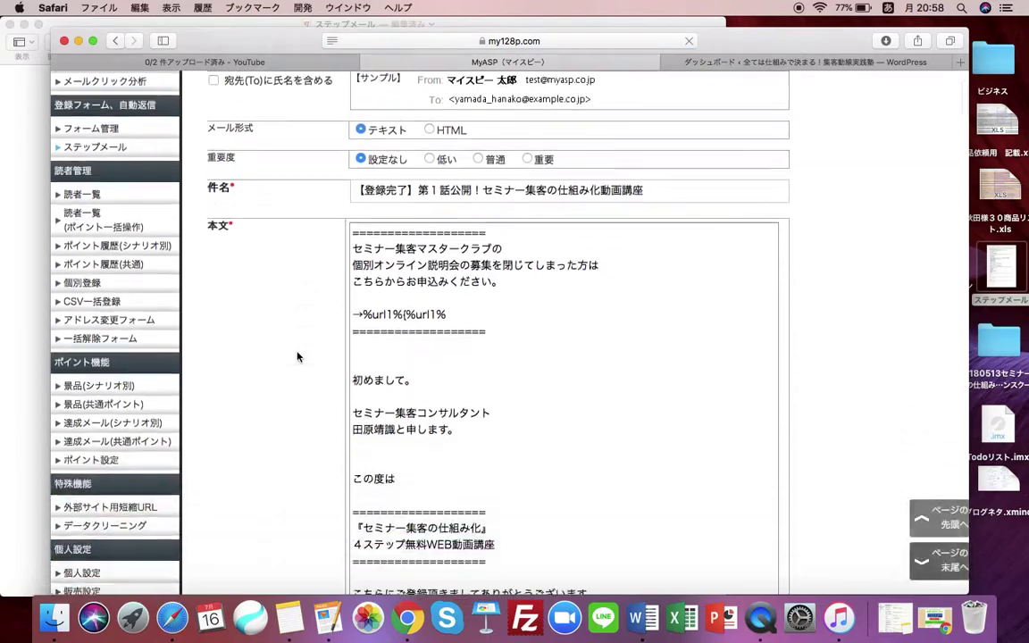
scroll(297, 356, up, 2)
click(407, 260)
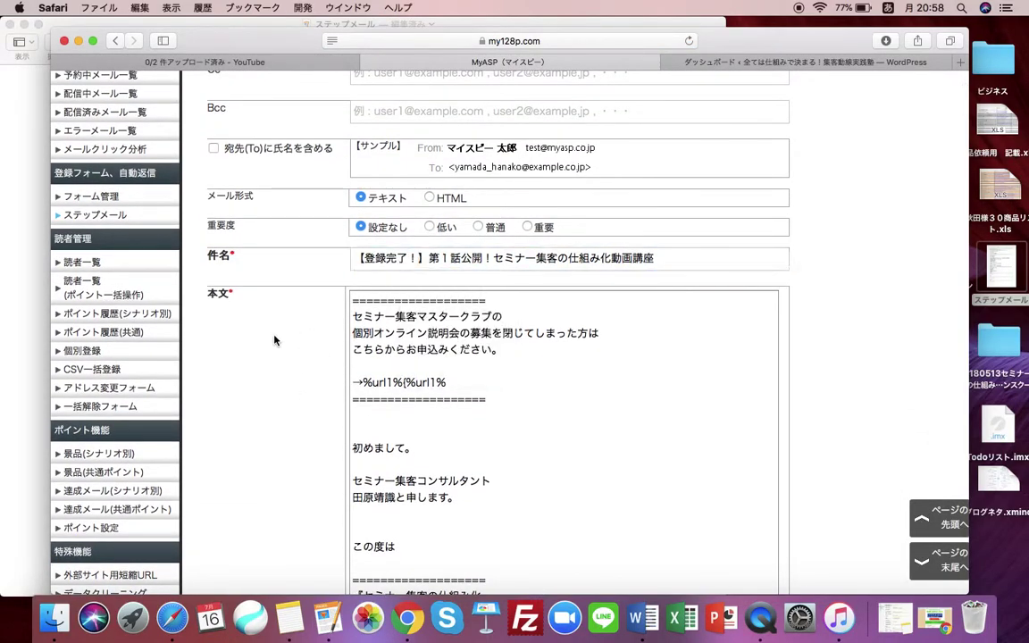
Step: Save the edited step mail, accepting the immediate-delivery notice, and go back to the step mail list
scroll(276, 339, down, 15)
scroll(276, 340, down, 20)
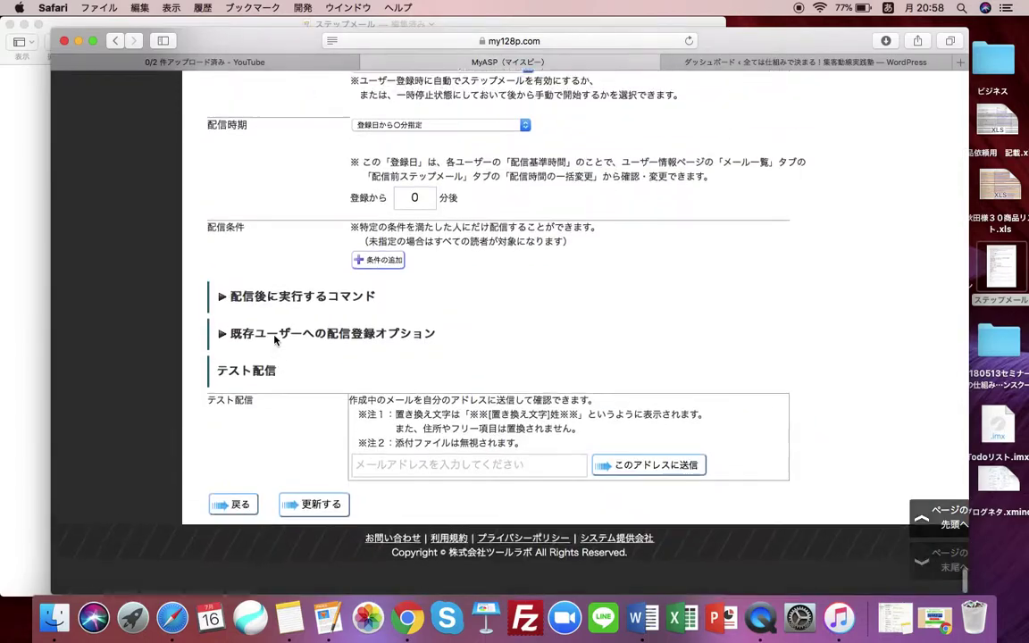
click(333, 542)
click(473, 355)
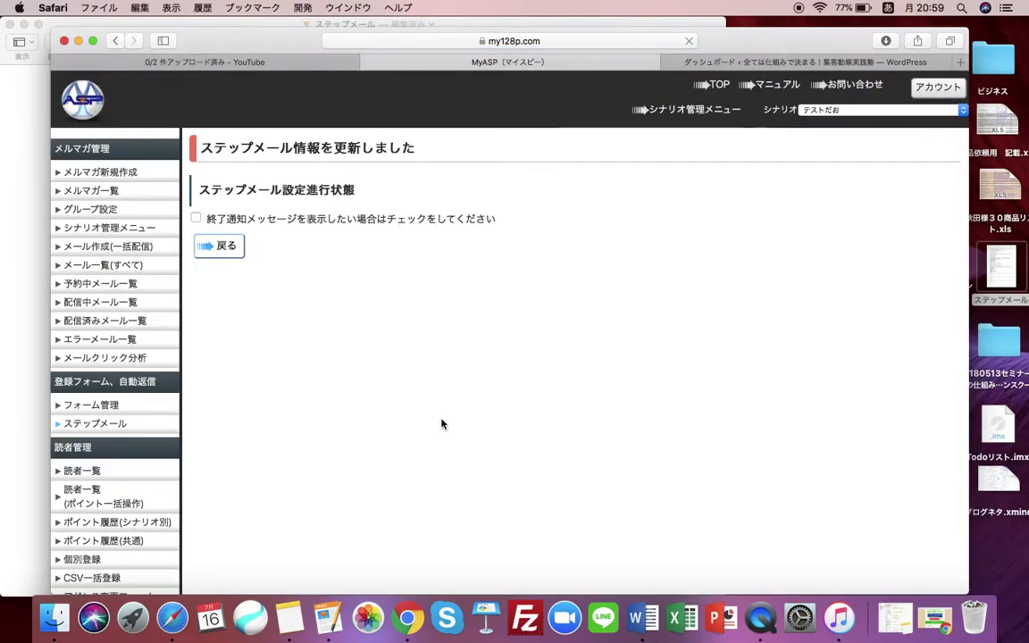
click(208, 272)
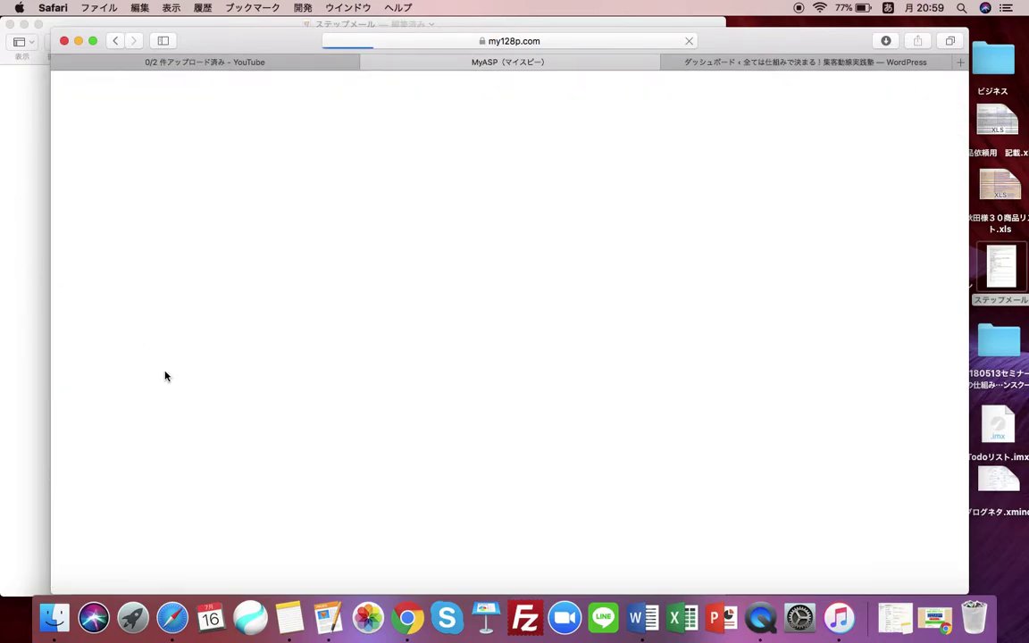
Step: Start a new step mail in the 本登録中 group and go to its subject and body fields
scroll(198, 371, down, 3)
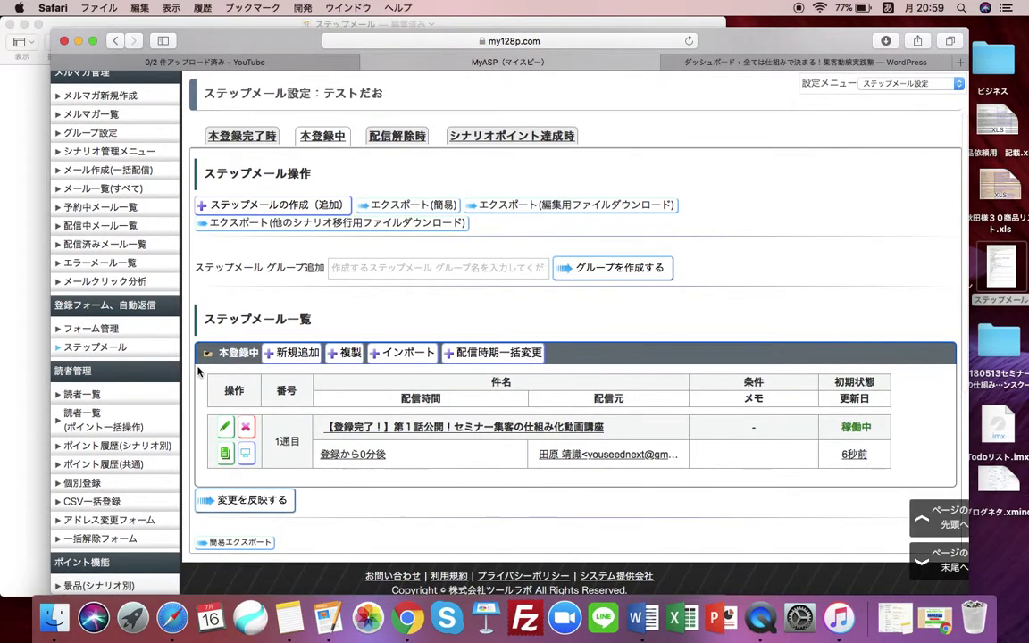
click(284, 353)
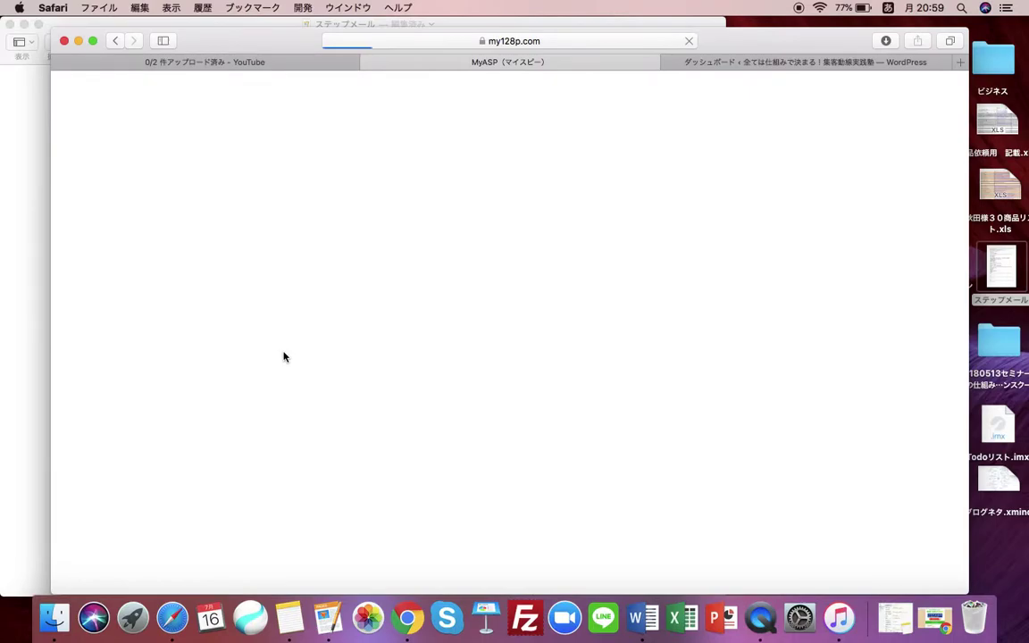
scroll(282, 307, down, 1)
scroll(313, 442, down, 2)
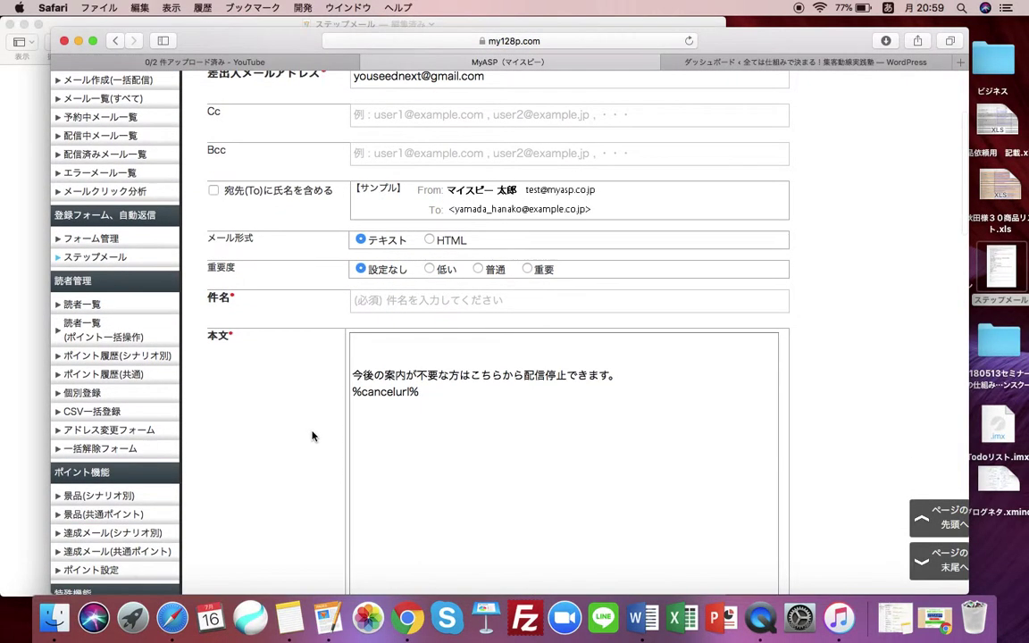
Step: Switch to the Pages document and copy the subject 第２話公開『売れるコンセプトメイキング』 from the ステップ数 3 mail
click(25, 331)
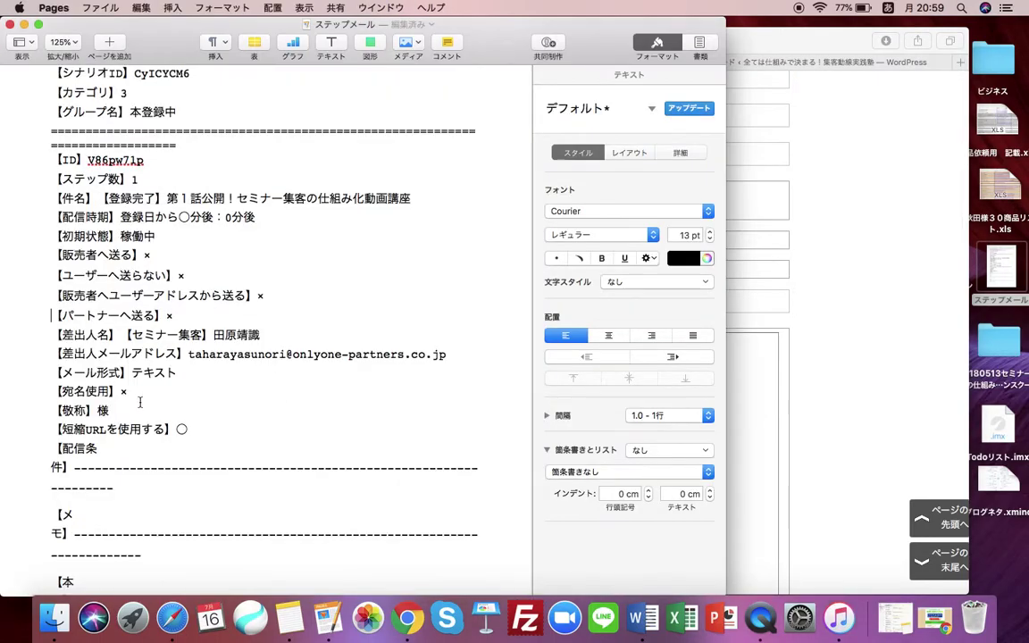
scroll(140, 401, down, 15)
scroll(140, 399, down, 10)
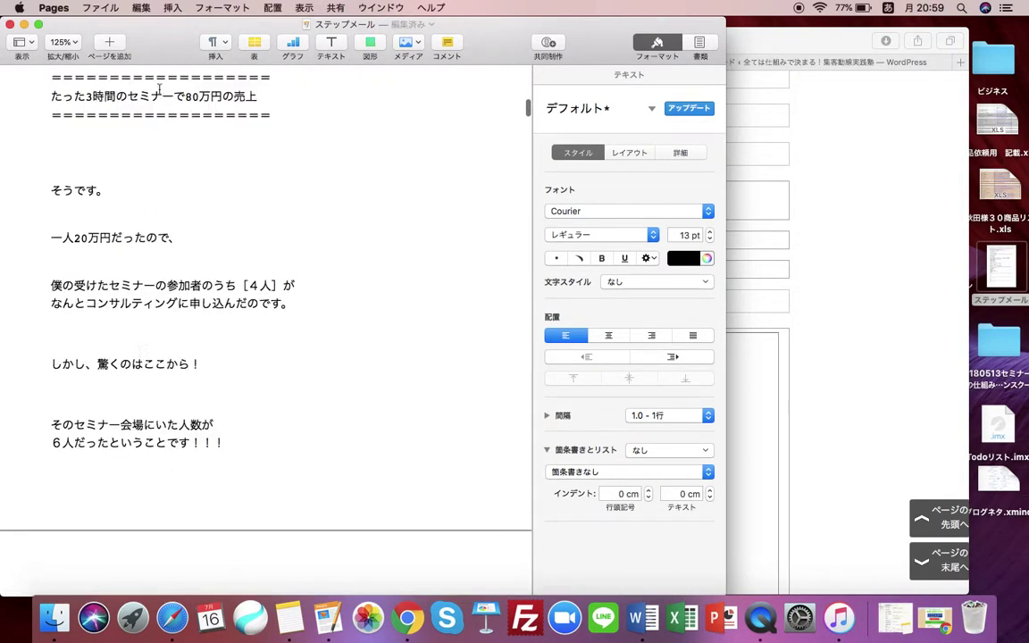
scroll(279, 302, down, 20)
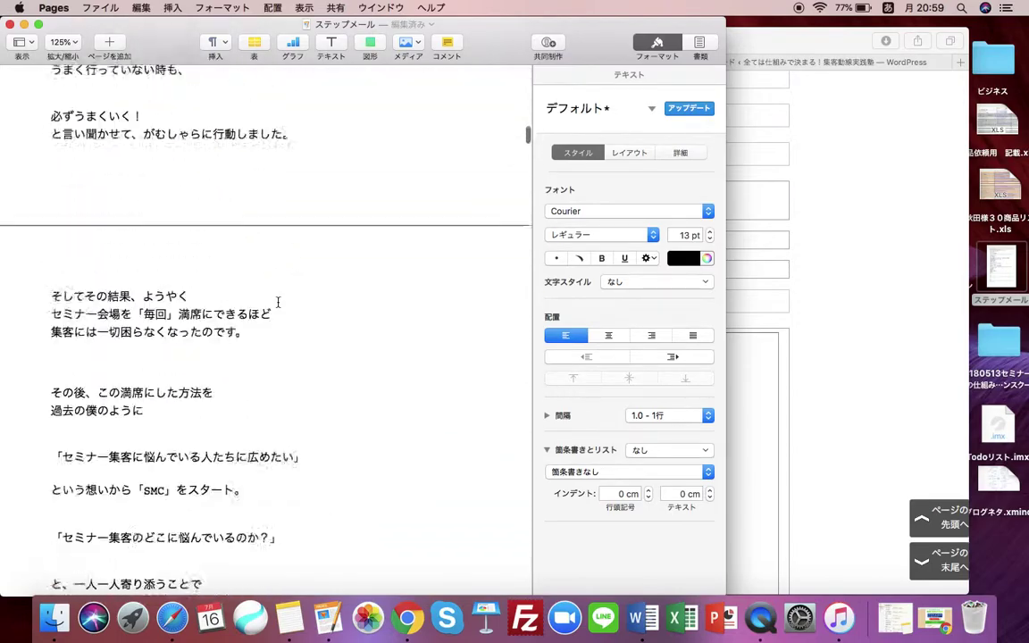
scroll(277, 304, up, 10)
scroll(277, 304, down, 5)
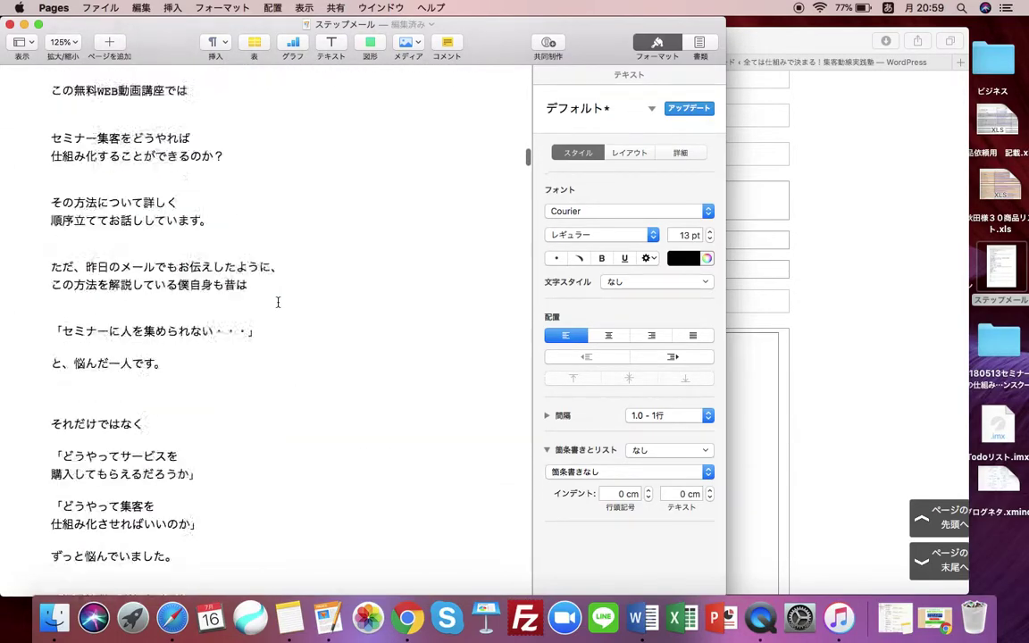
scroll(278, 303, up, 5)
scroll(278, 303, down, 20)
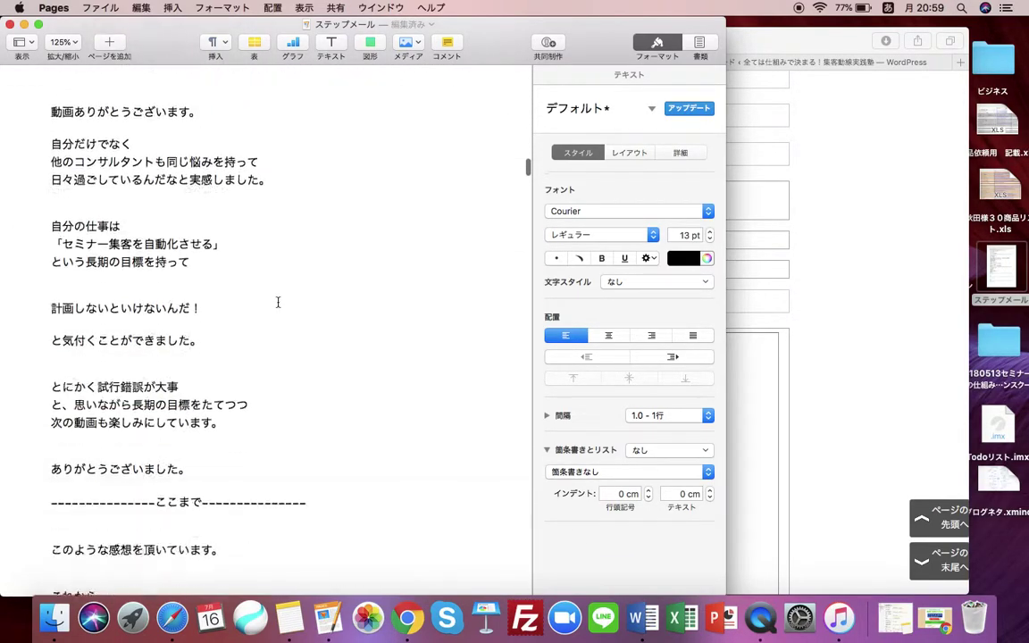
scroll(277, 302, down, 10)
scroll(278, 302, up, 1)
scroll(278, 302, down, 1)
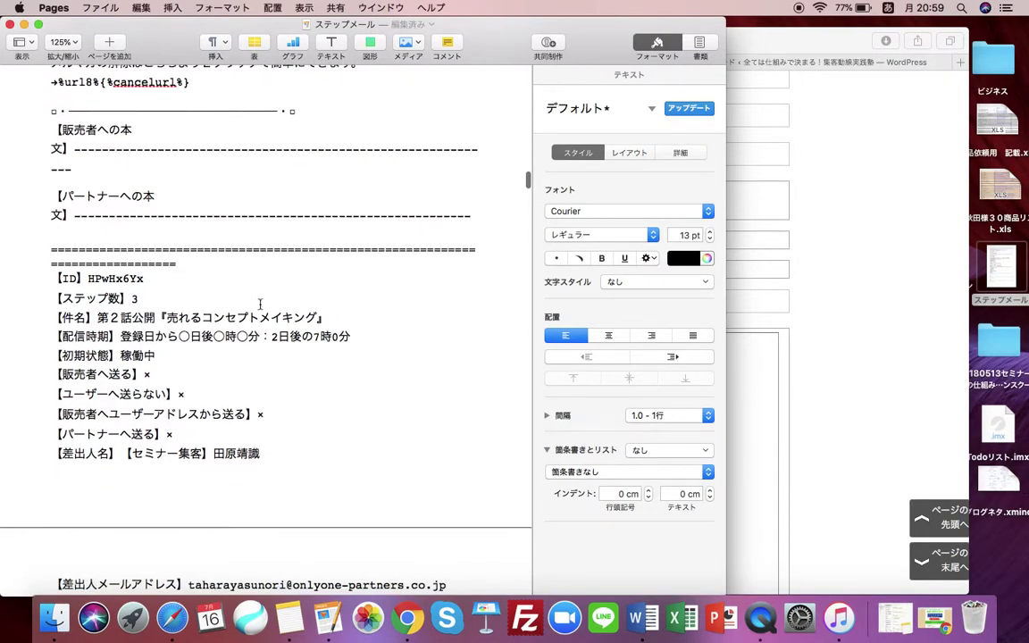
drag(96, 318, 329, 321)
key(super+c)
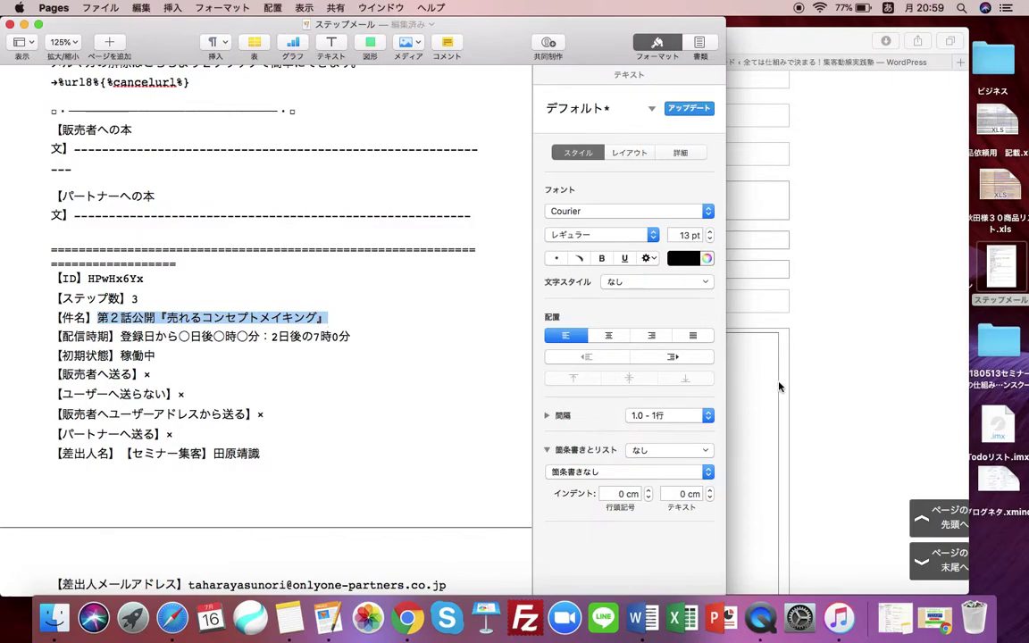
Step: Return to MyASP and paste 第２話公開『売れるコンセプトメイキング』 as the new step mail's 件名
click(839, 384)
click(615, 301)
key(super+v)
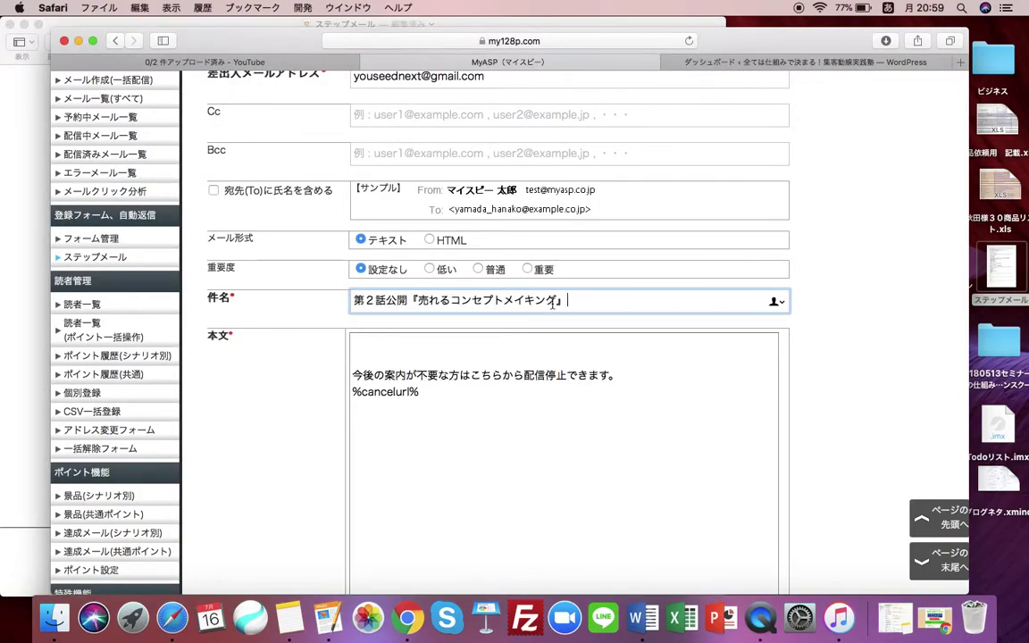
Step: In the Pages document, copy the ステップ数 3 mail's body from おはようございます。 through the Youtube link, leaving out the unsubscribe lines
click(27, 393)
scroll(131, 392, down, 3)
scroll(130, 391, down, 6)
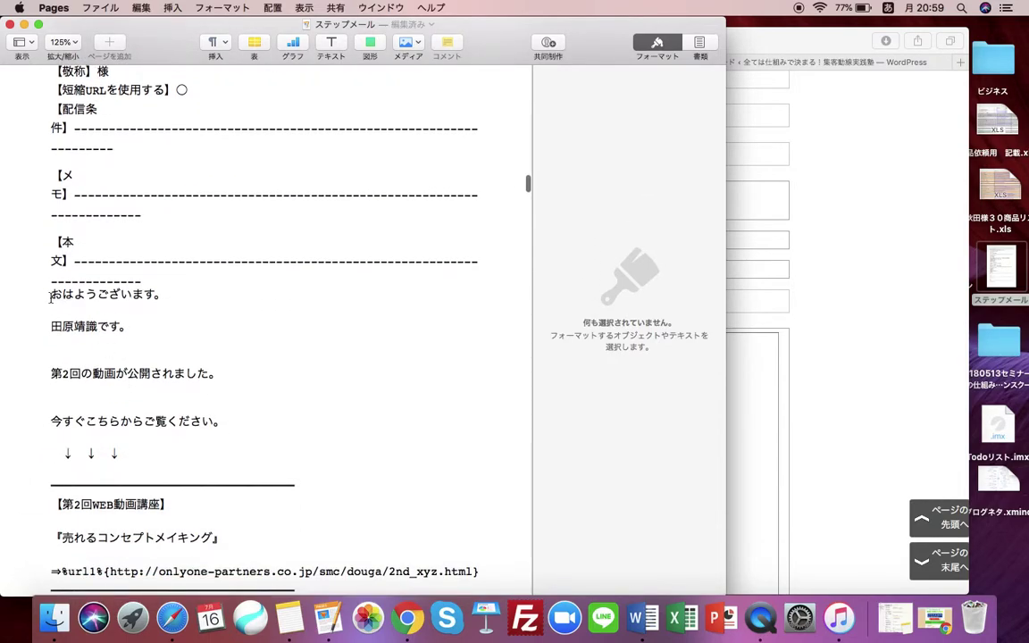
click(51, 300)
scroll(241, 541, down, 15)
scroll(241, 542, down, 20)
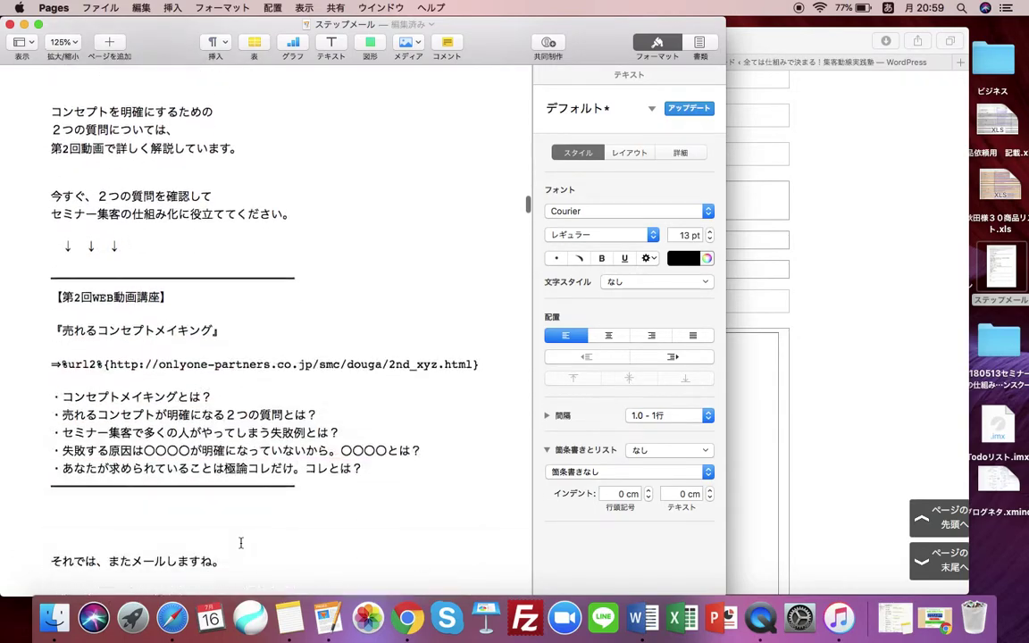
scroll(240, 542, down, 6)
shift+click(365, 502)
scroll(389, 538, down, 2)
scroll(390, 538, down, 4)
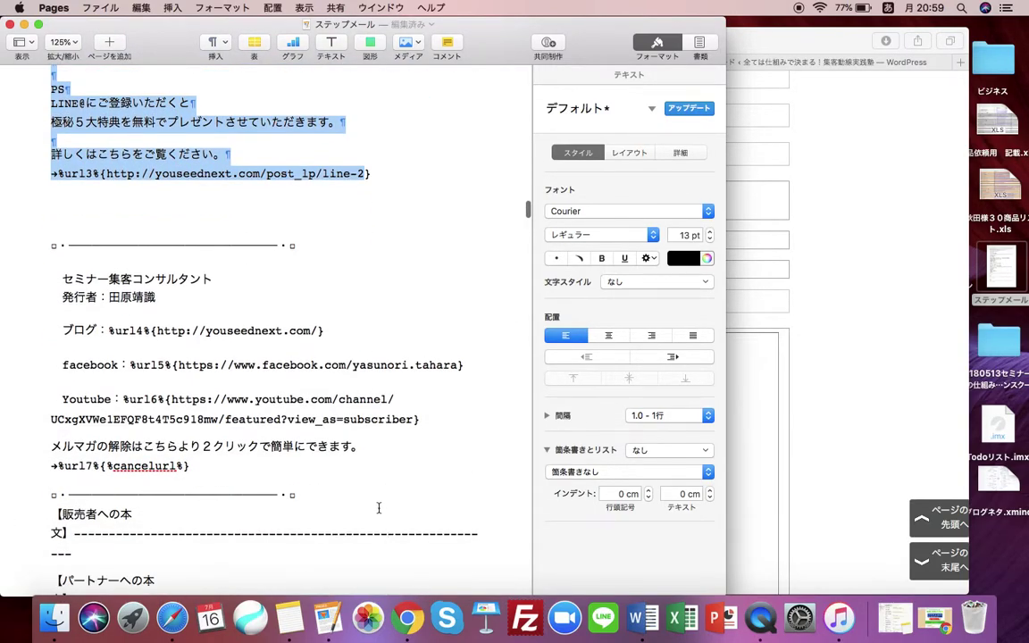
shift+click(378, 496)
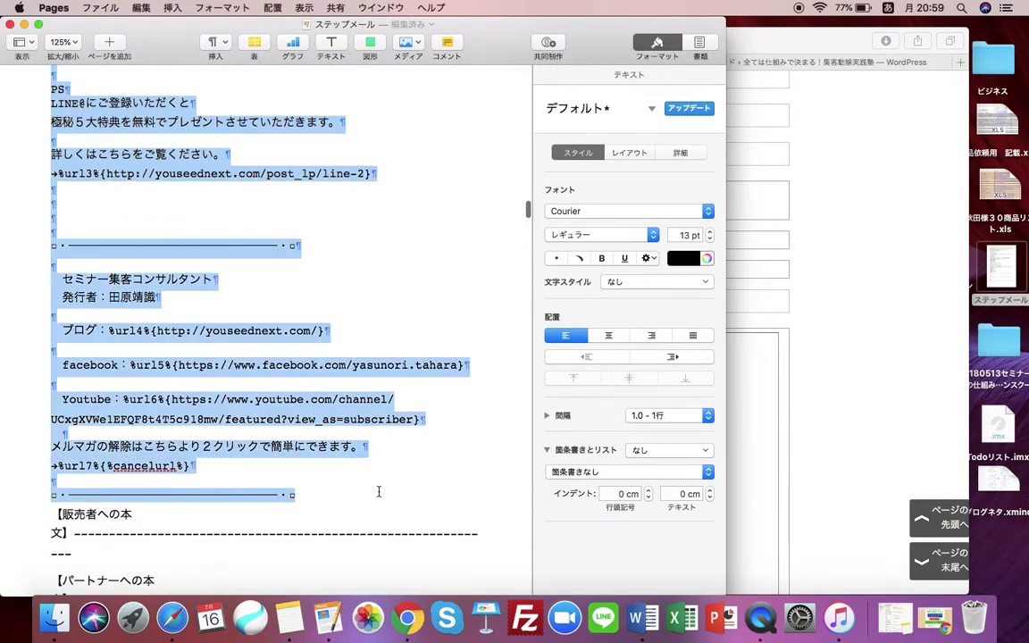
shift+click(452, 416)
key(super+c)
Step: Paste the copied text into the new step mail's 本文 in MyASP, above the unsubscribe notice with %cancelurl%
click(856, 391)
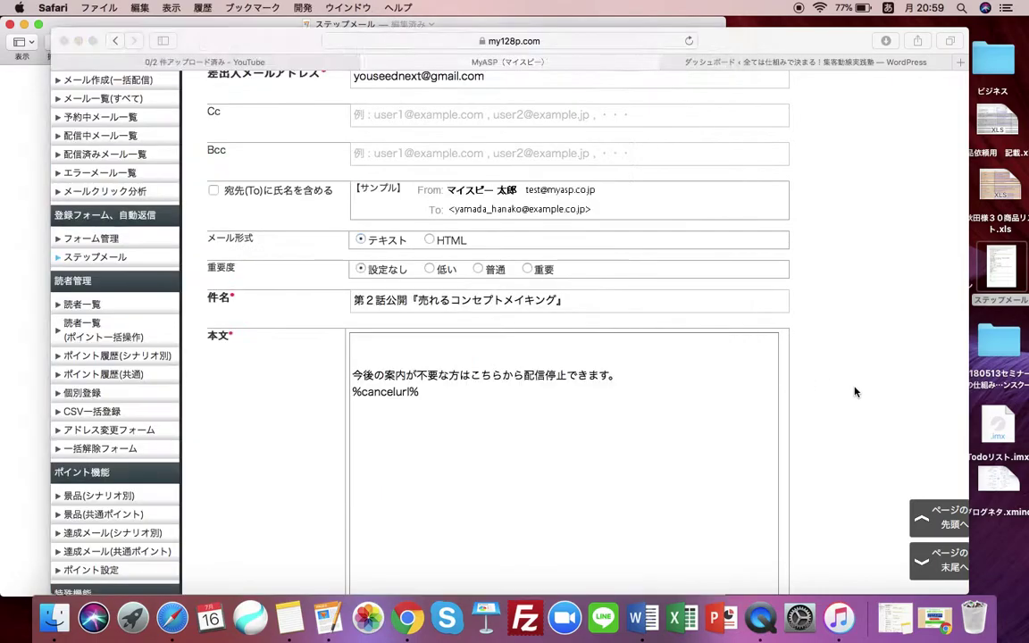
click(646, 349)
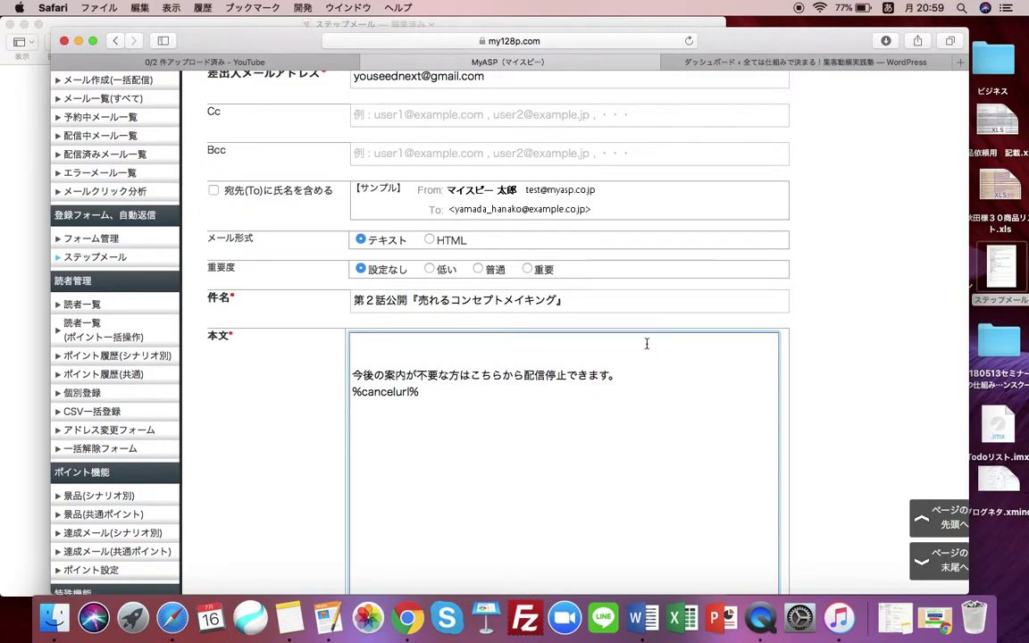
key(super+v)
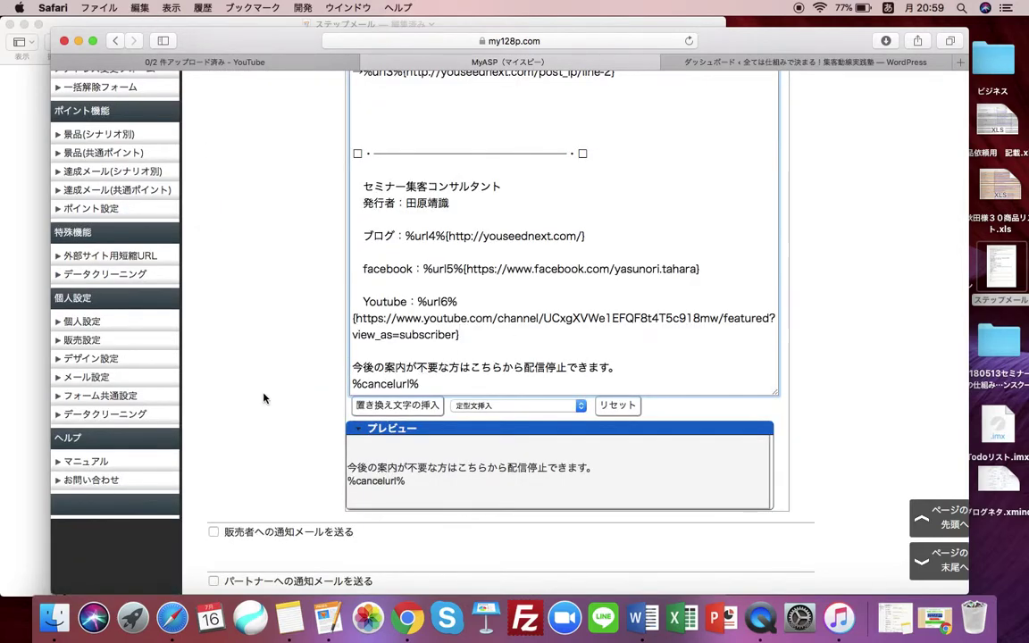
Step: Check the pasted body, then insert a blank line above おはようございます。 and another after the sender's self-introduction line
scroll(265, 398, up, 5)
scroll(284, 477, down, 10)
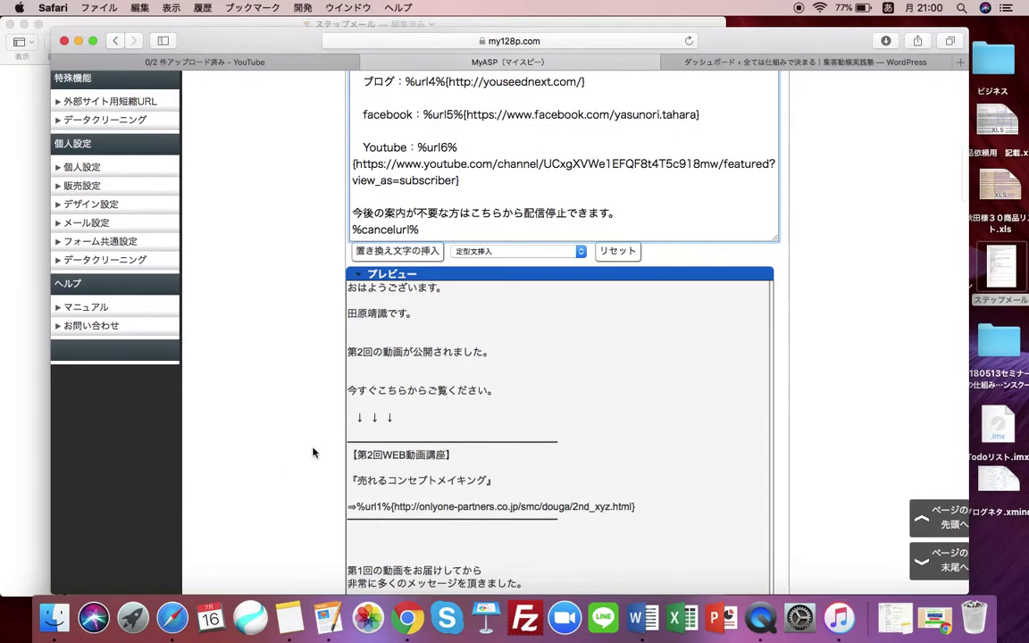
scroll(295, 438, down, 3)
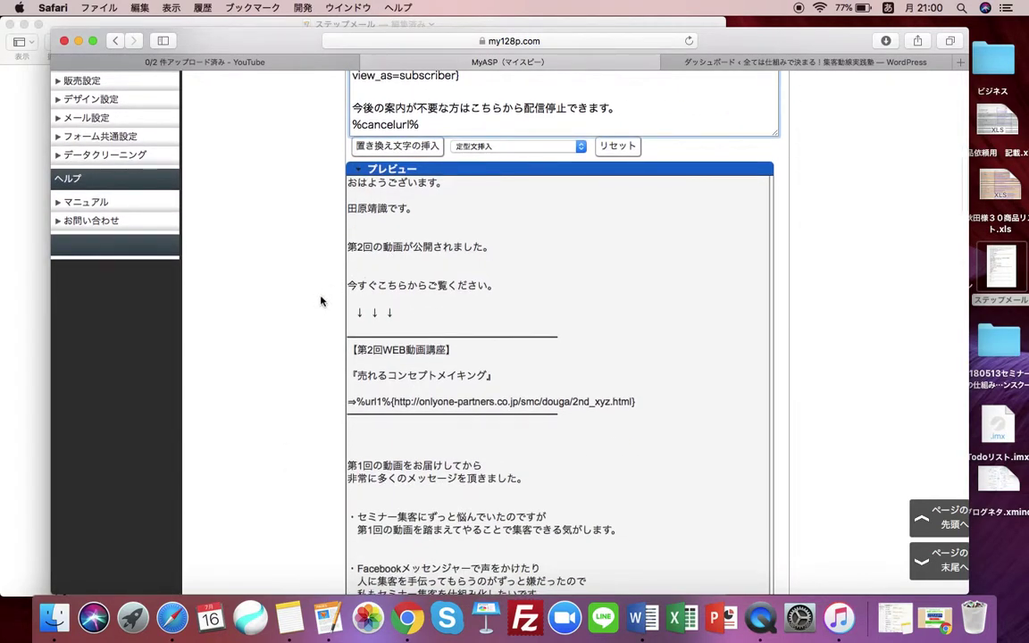
scroll(285, 354, up, 3)
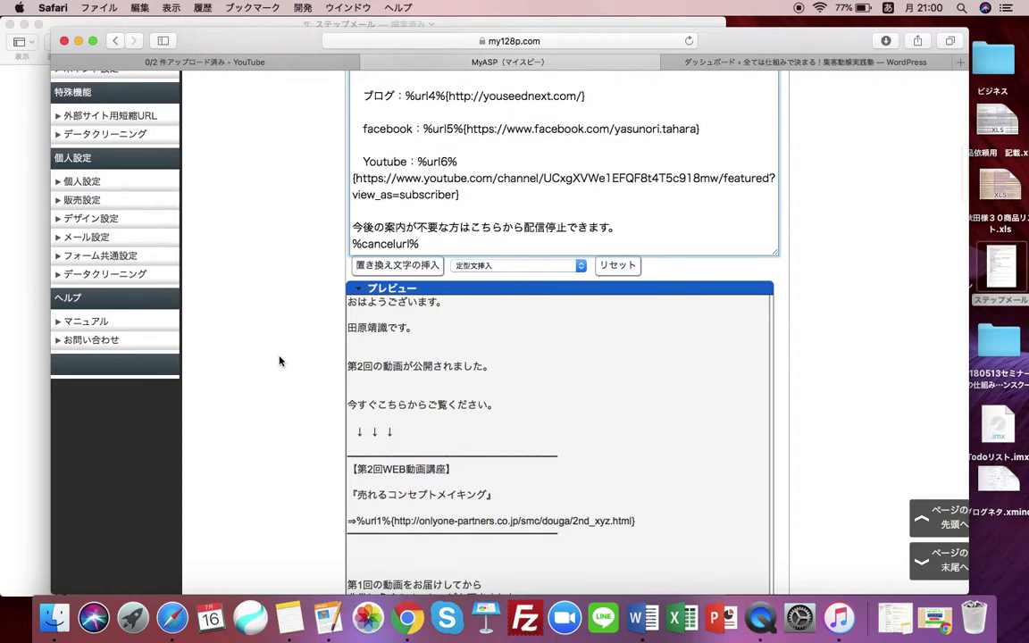
scroll(322, 318, up, 8)
scroll(353, 316, up, 20)
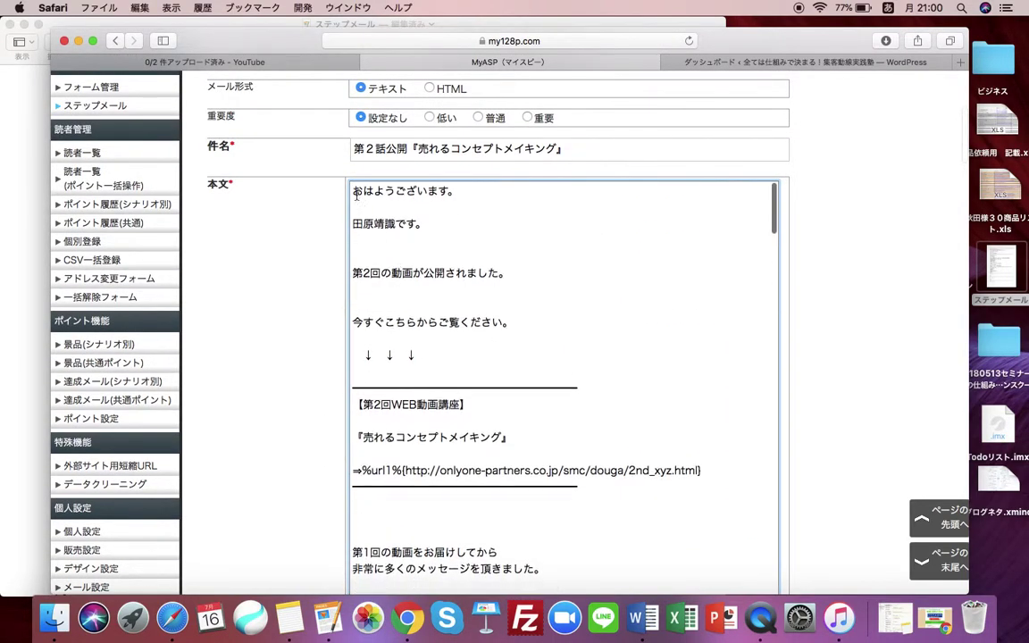
scroll(353, 190, up, 2)
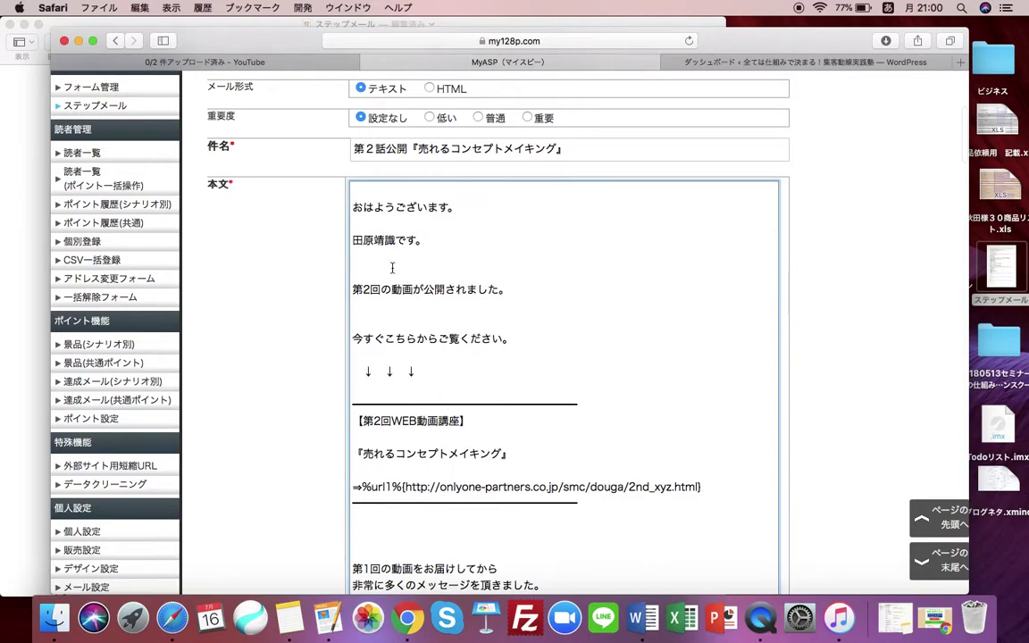
scroll(391, 268, up, 2)
scroll(317, 179, down, 1)
Step: Enable 短縮URL（クリック分析）を使用する for the new step mail and go to its 配信スケジュール settings
scroll(317, 152, down, 5)
scroll(419, 372, down, 3)
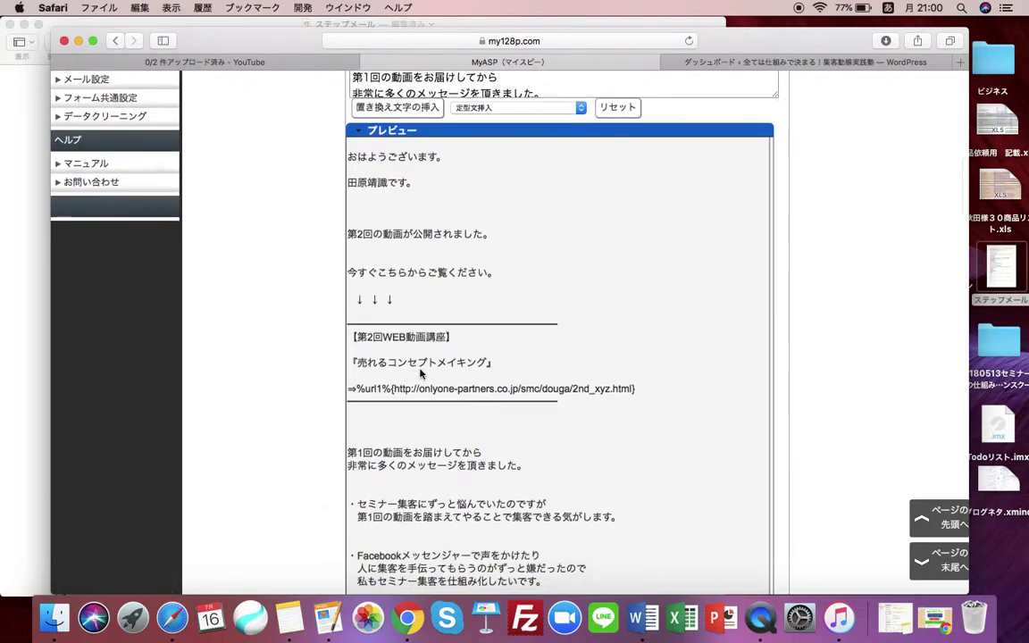
scroll(420, 372, down, 15)
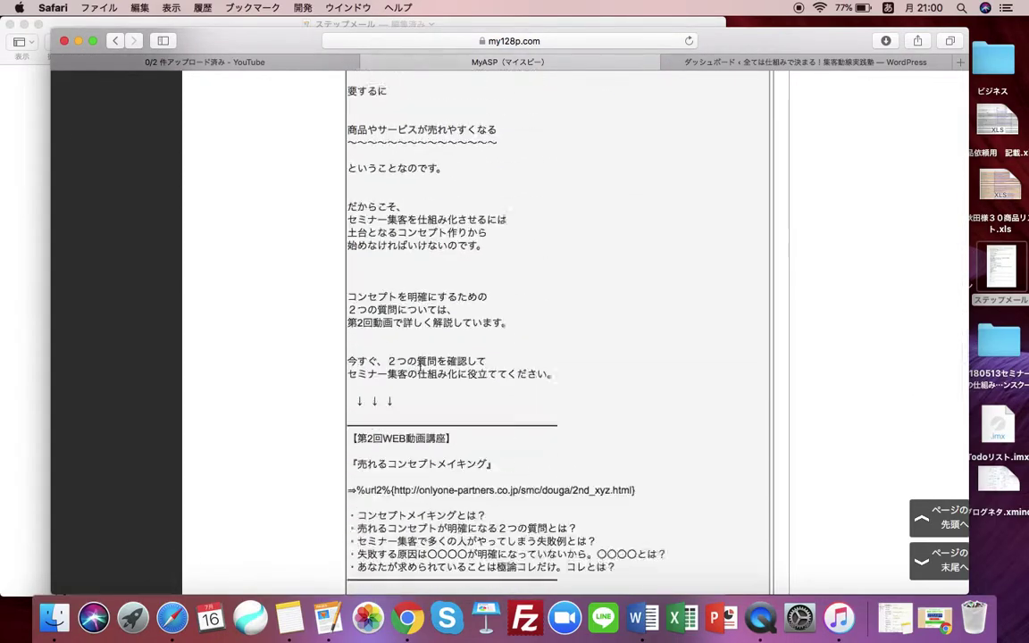
scroll(421, 366, down, 10)
scroll(421, 368, up, 10)
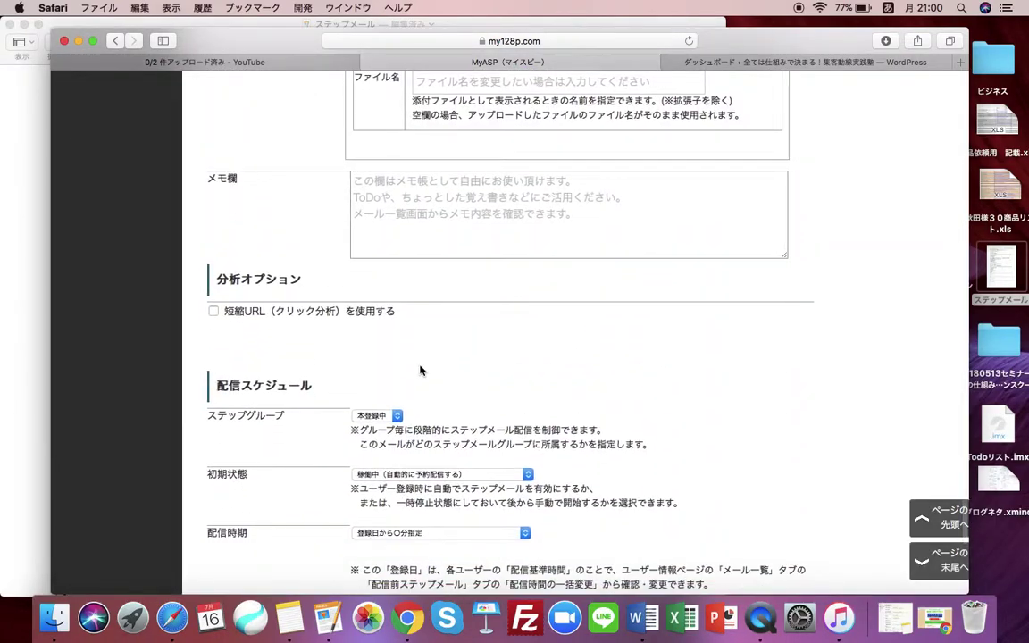
click(212, 313)
scroll(188, 488, down, 10)
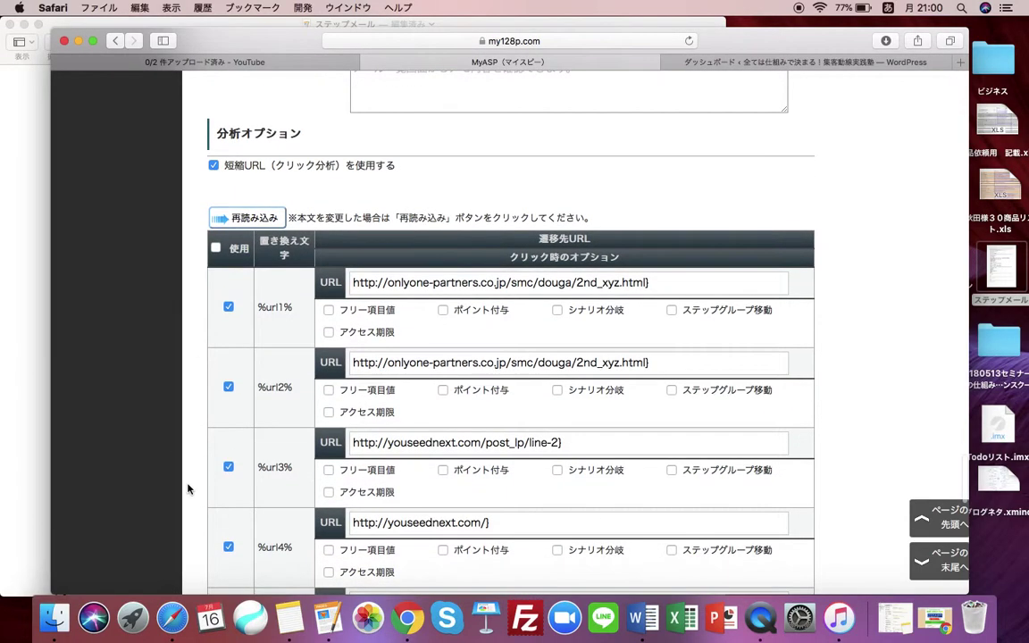
scroll(188, 488, down, 3)
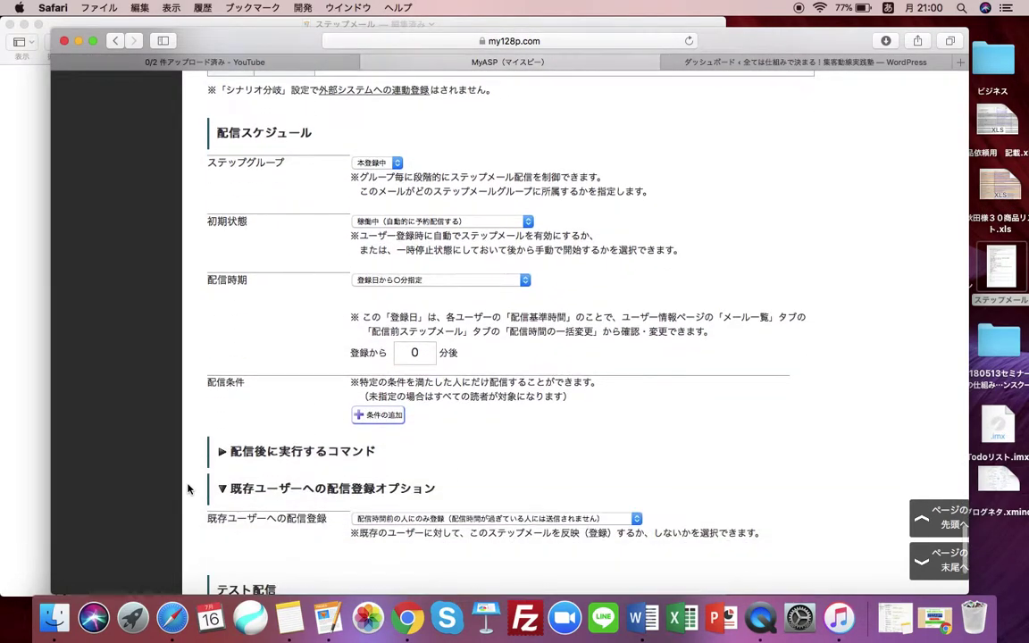